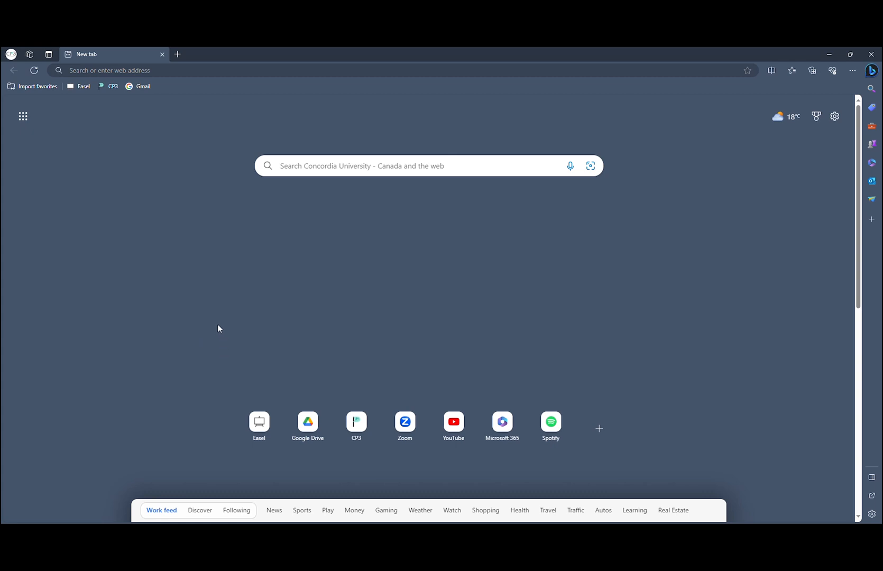
- Open Easel, sign in with the prefilled account credentials and create a new project
{"action": "left_click", "coordinate": [259, 421]}
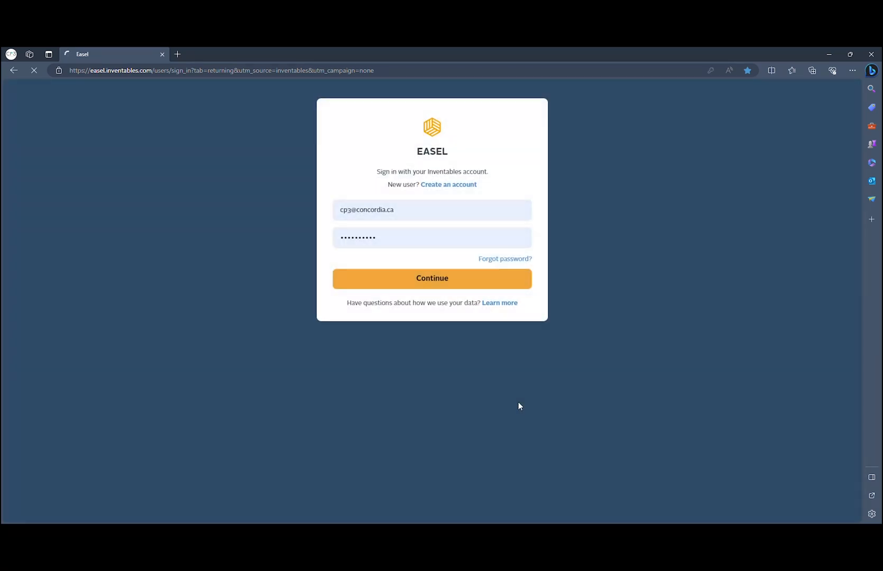
{"action": "left_click", "coordinate": [432, 280]}
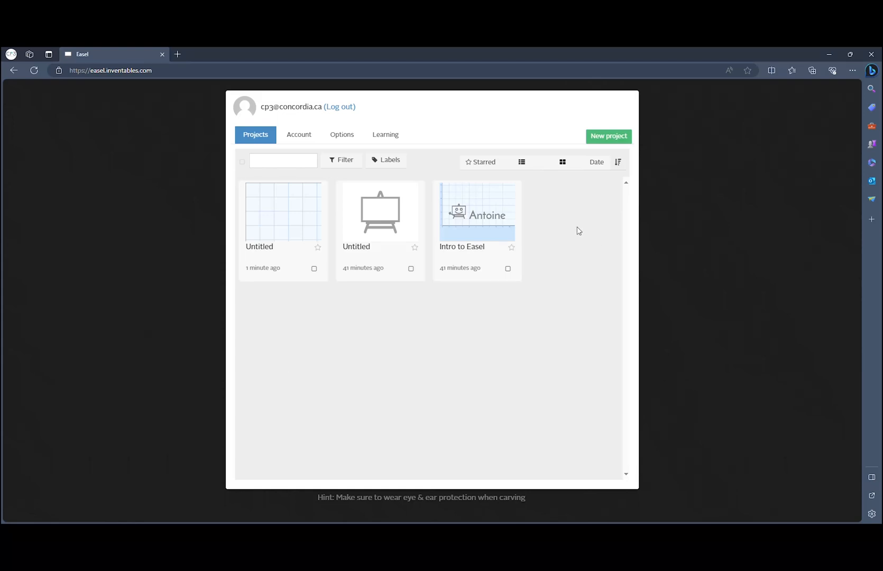
{"action": "left_click", "coordinate": [616, 138]}
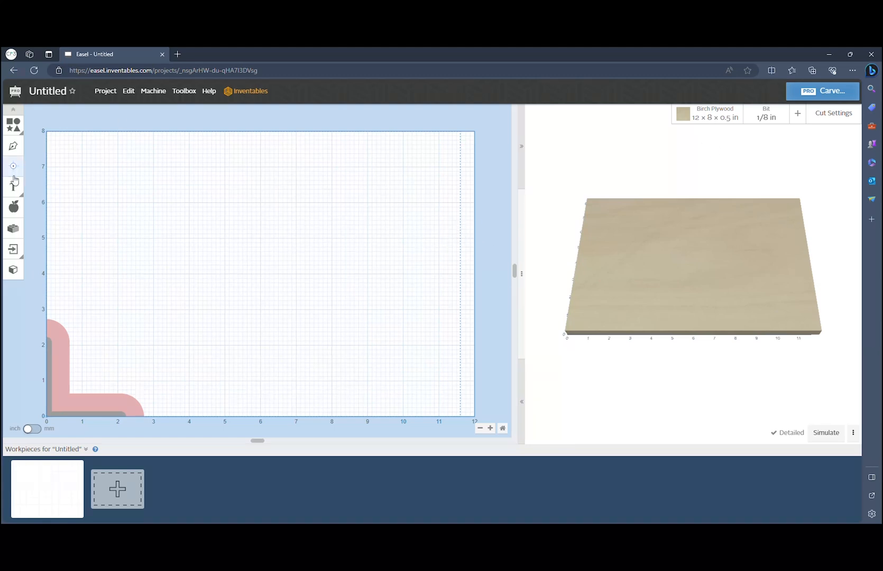
- Rename the project as "CP3 Easel Training"
{"action": "left_click", "coordinate": [48, 91]}
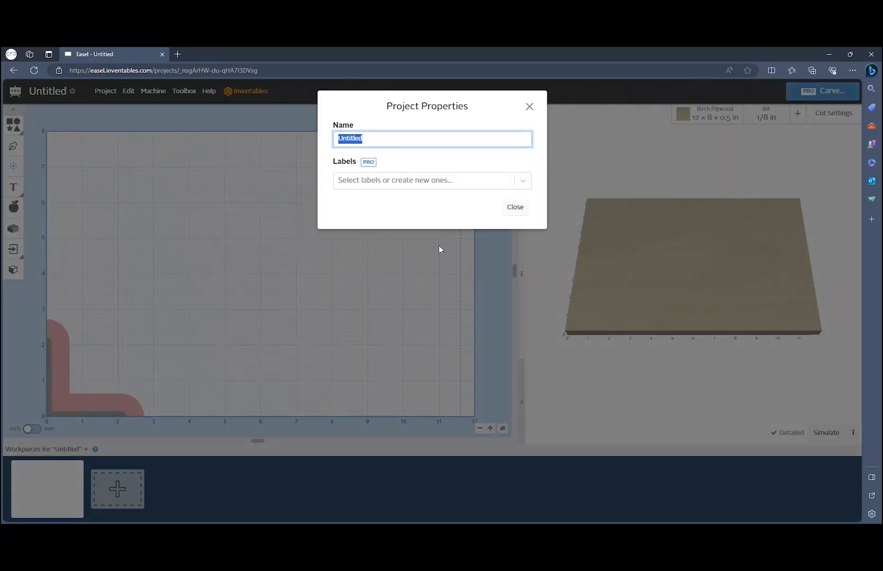
{"action": "type", "text": "CP3 Easel Training"}
{"action": "left_click", "coordinate": [527, 107]}
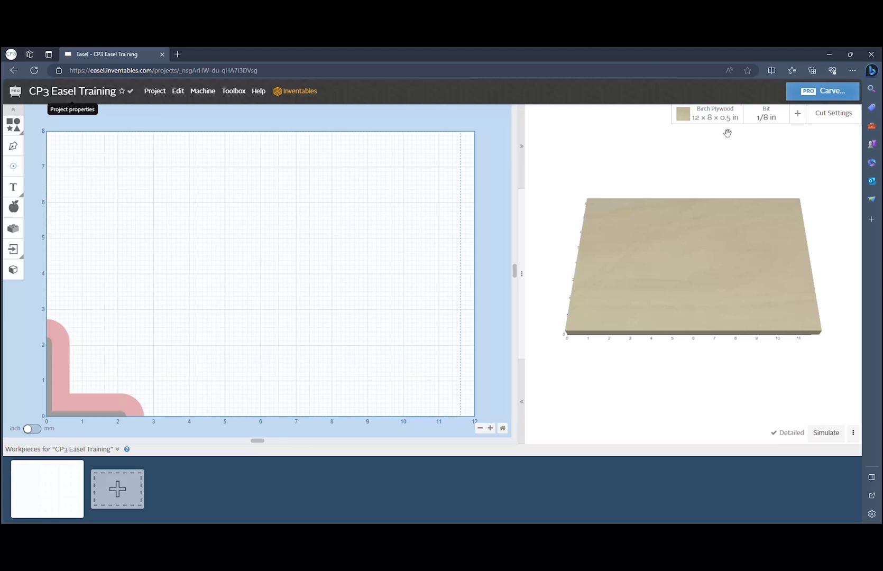
- Change the workpiece material to HDPE in blue
{"action": "left_click", "coordinate": [714, 118]}
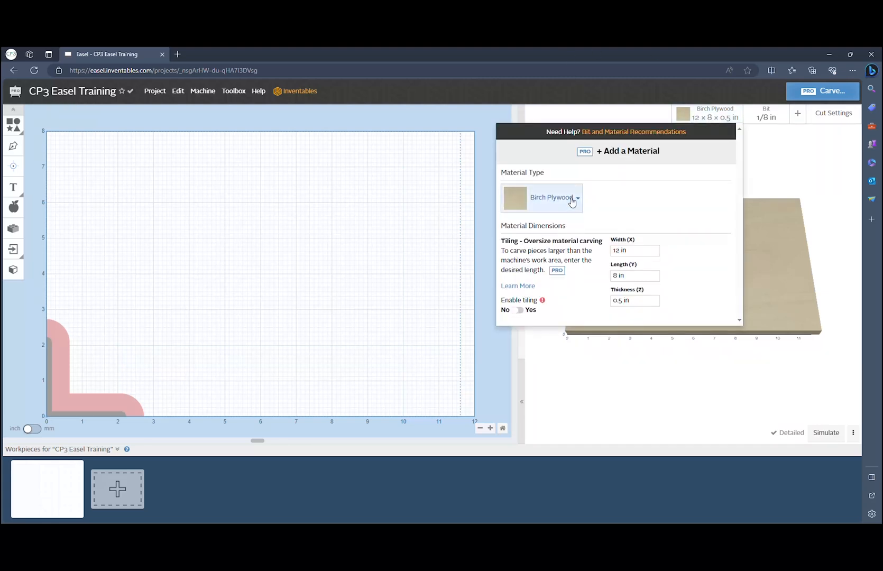
{"action": "left_click", "coordinate": [572, 199]}
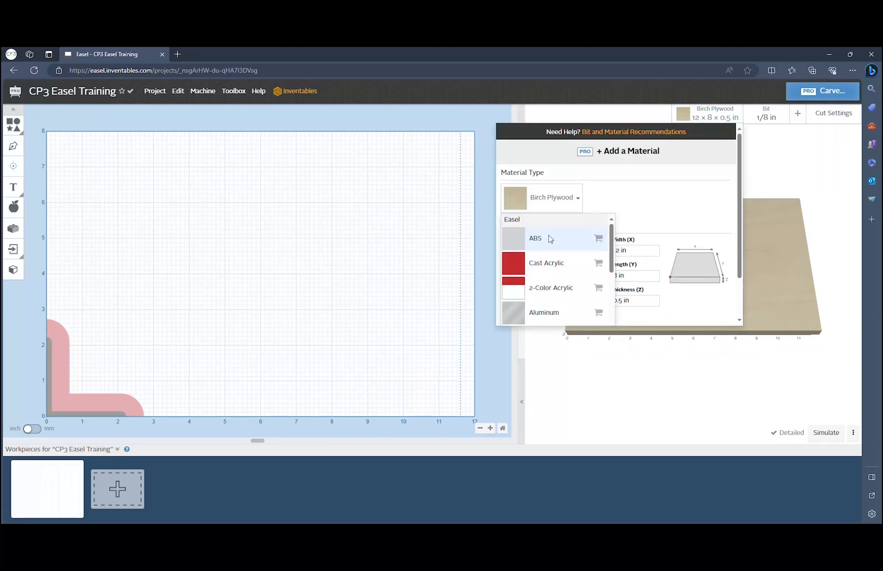
{"action": "scroll", "coordinate": [550, 242], "scroll_direction": "down", "scroll_amount": 2}
{"action": "scroll", "coordinate": [550, 241], "scroll_direction": "down", "scroll_amount": 5}
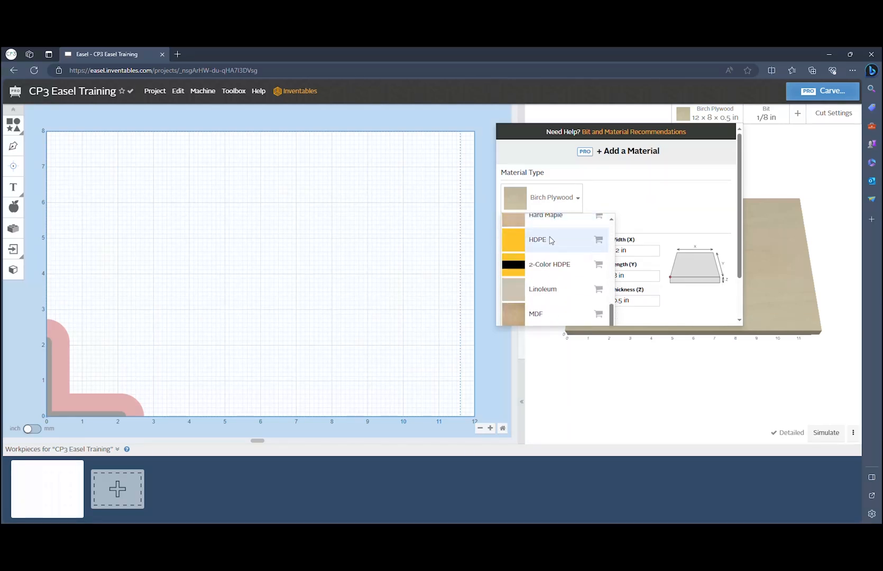
{"action": "left_click", "coordinate": [535, 243]}
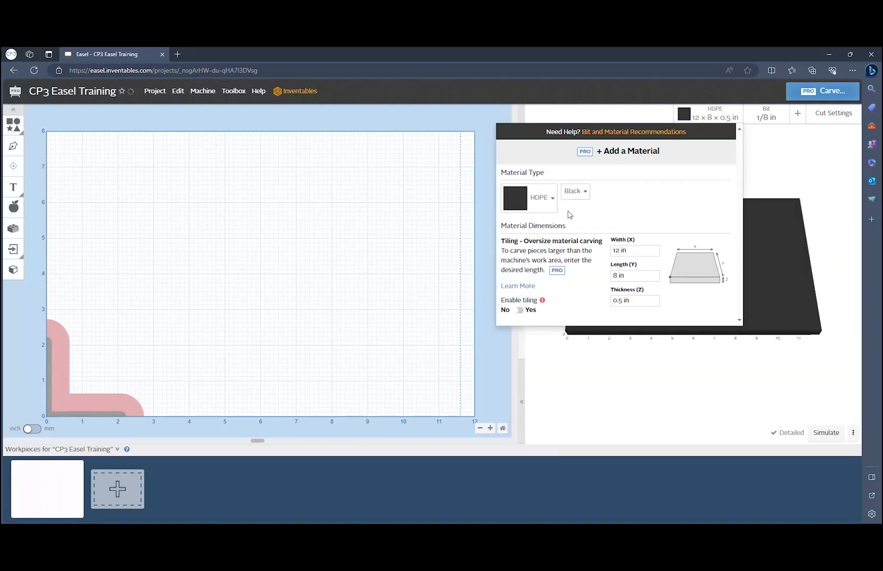
{"action": "left_click", "coordinate": [581, 192]}
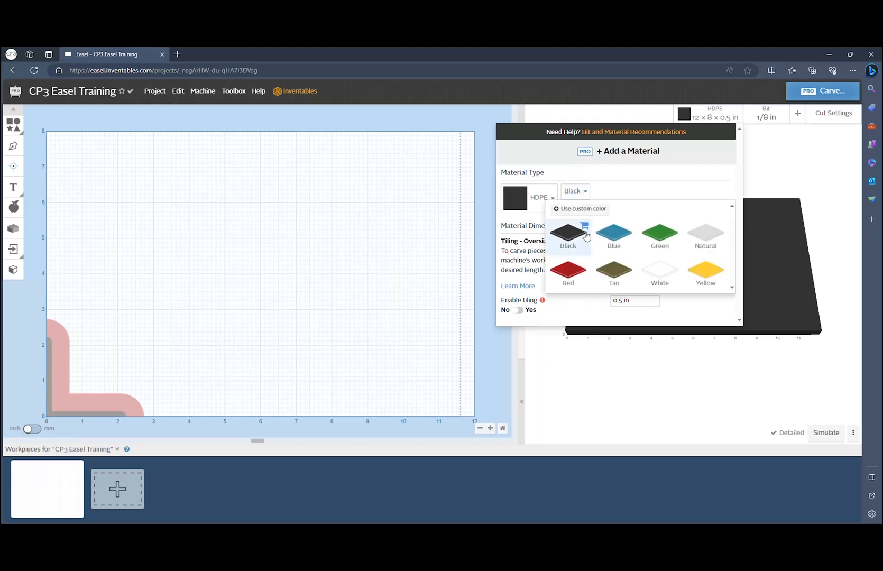
{"action": "left_click", "coordinate": [625, 239]}
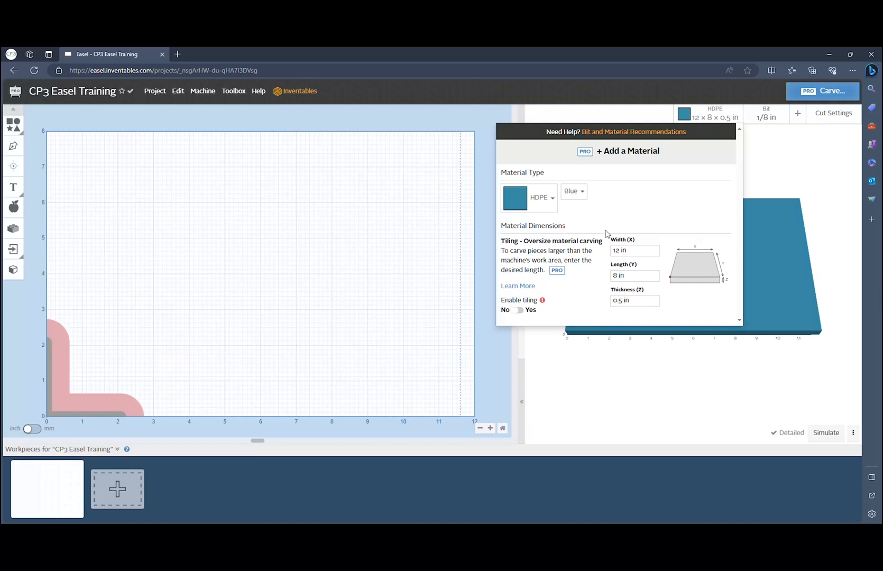
{"action": "left_click", "coordinate": [557, 206]}
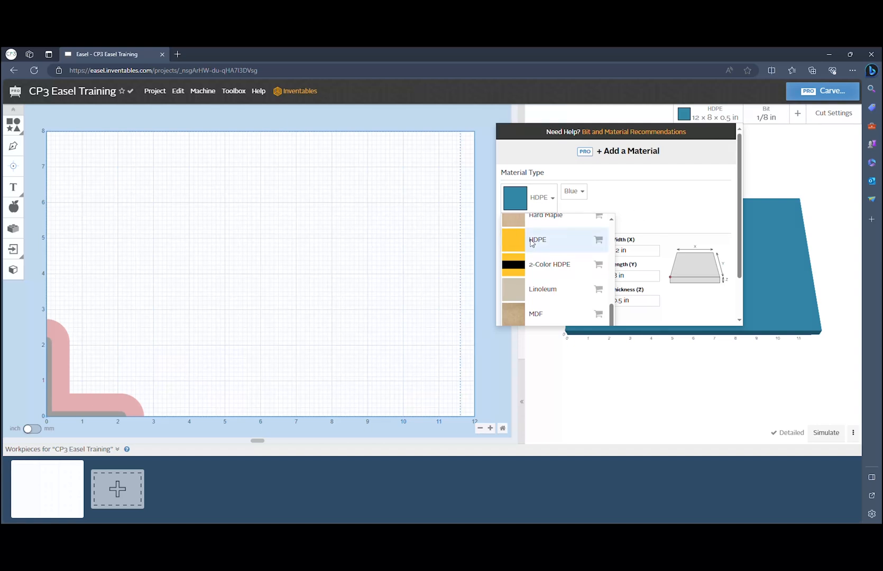
{"action": "left_click", "coordinate": [611, 198]}
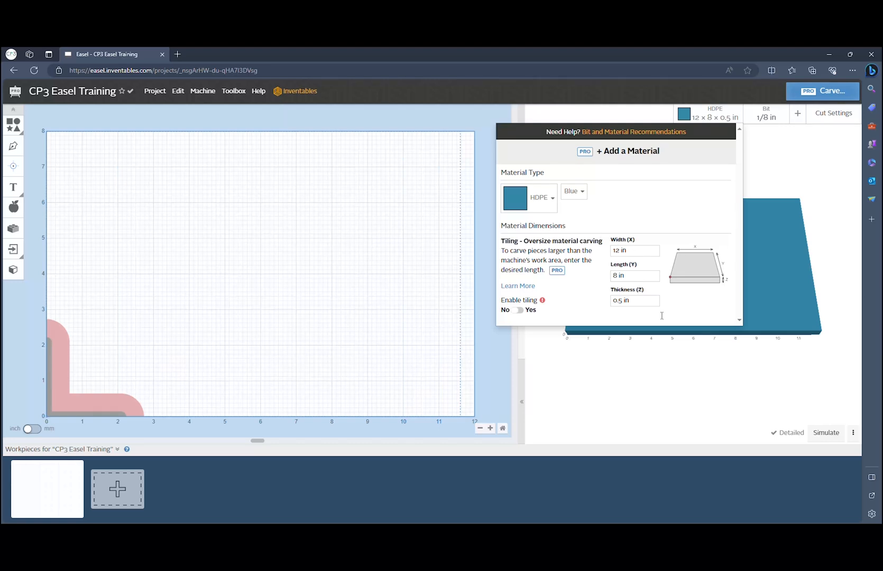
- Set the material thickness to 1/8 in
{"action": "double_click", "coordinate": [618, 301]}
{"action": "type", "text": "1/8"}
{"action": "key", "text": "Return"}
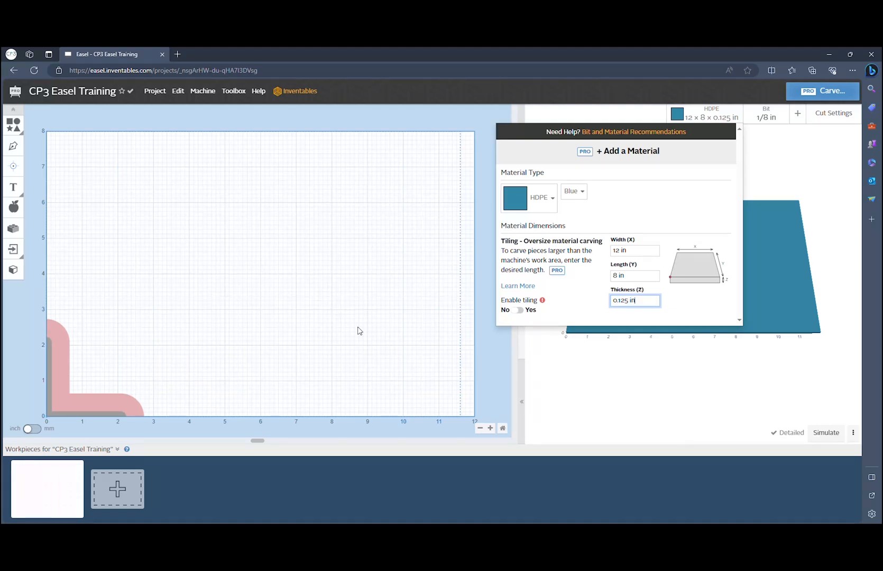
- Choose the 1/16 in Fishtail Spiral upcut end mill as the carving bit
{"action": "left_click", "coordinate": [757, 119]}
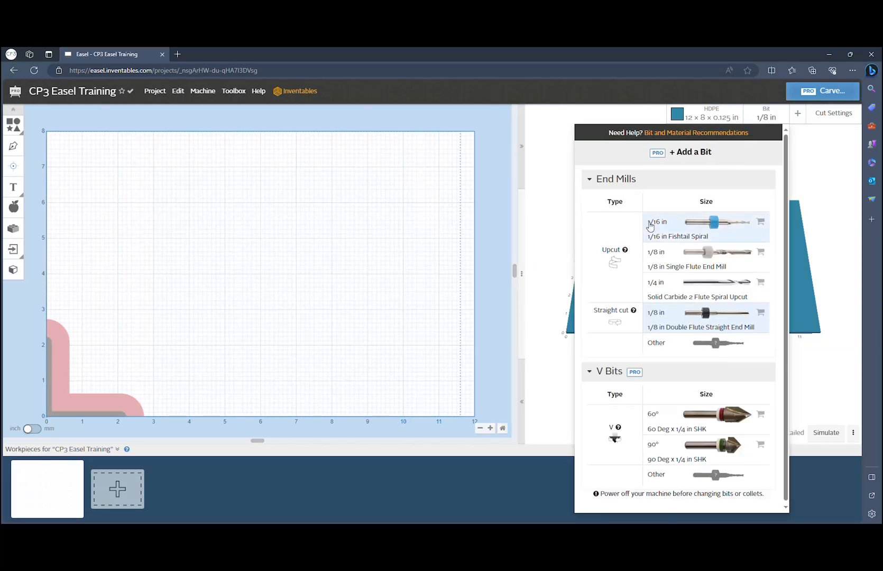
{"action": "left_click", "coordinate": [742, 233]}
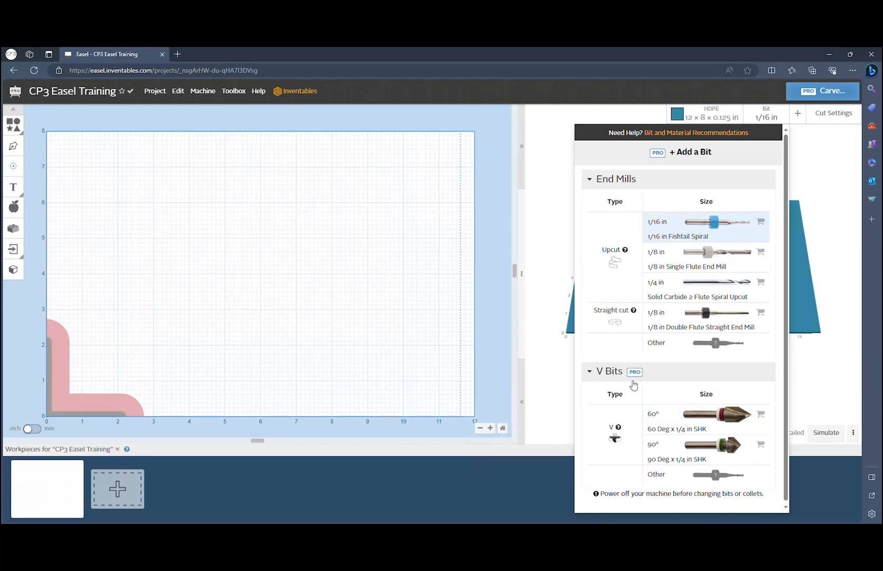
{"action": "mouse_move", "coordinate": [613, 262]}
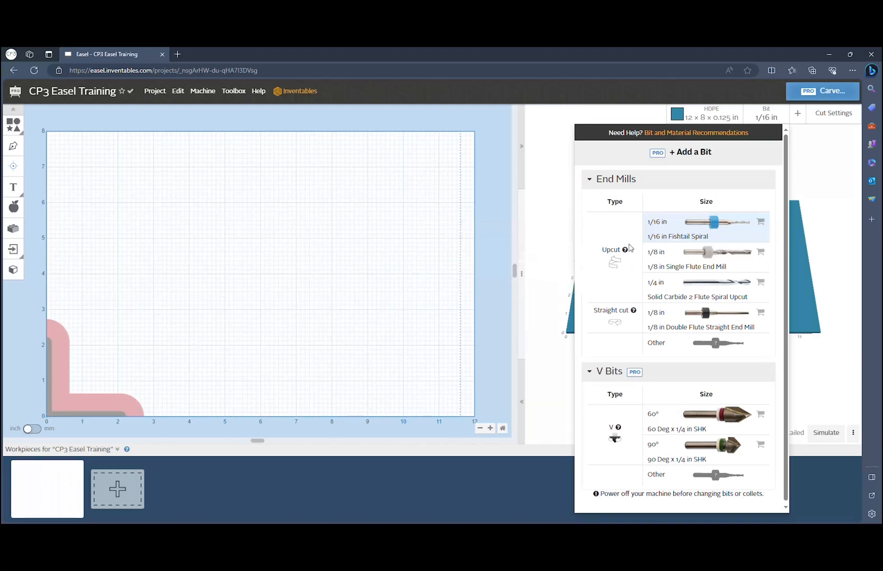
{"action": "left_click", "coordinate": [766, 114]}
- Switch the cut settings to manual values and back to the automatic recommended ones
{"action": "left_click", "coordinate": [818, 125]}
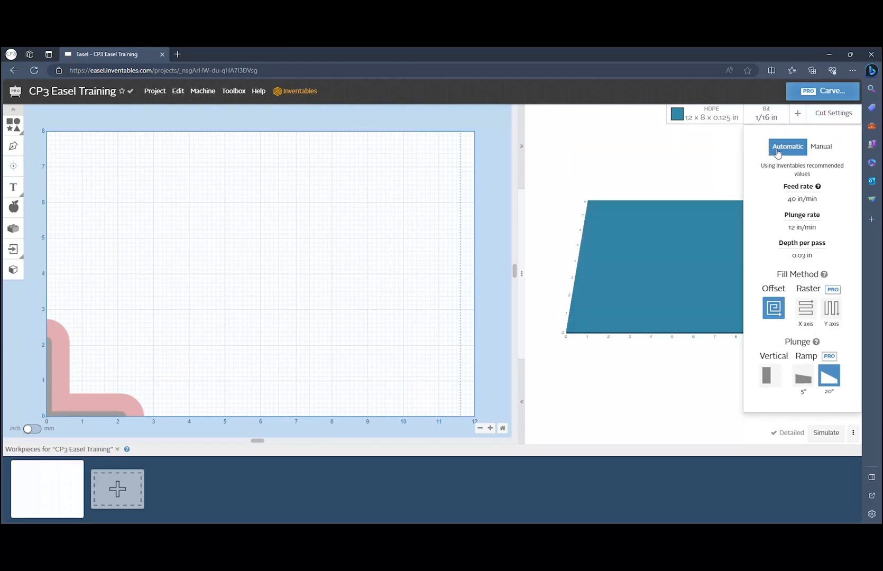
{"action": "left_click", "coordinate": [815, 145]}
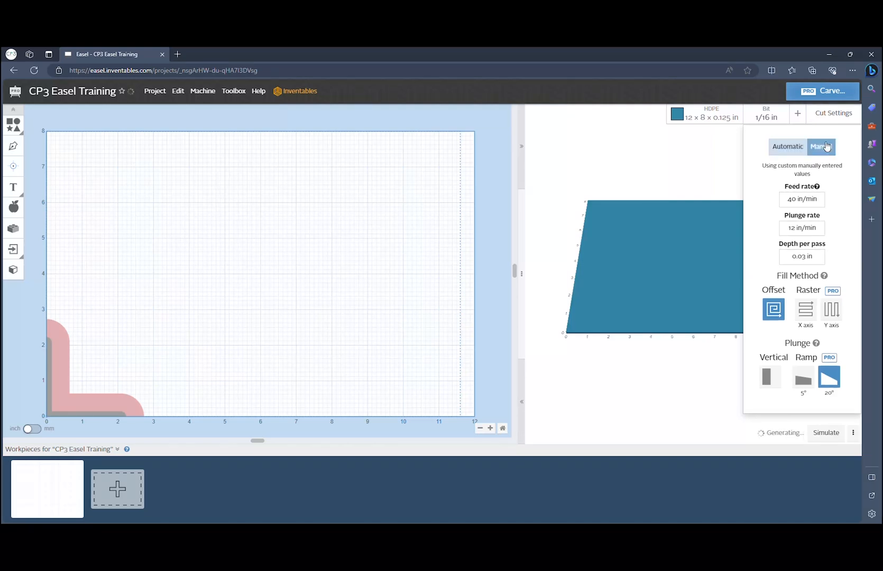
{"action": "left_click", "coordinate": [785, 150]}
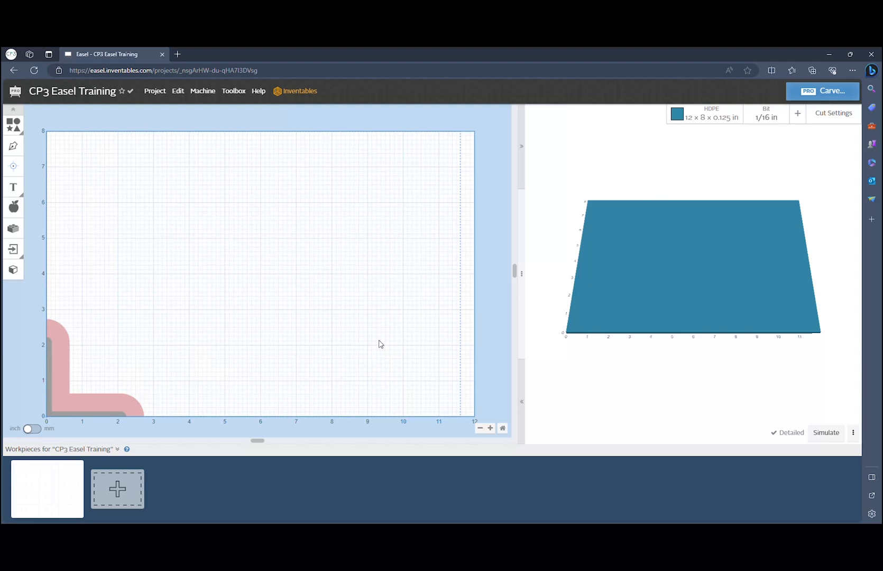
- Try out a drill point by moving it to about X 4.06 in, Y 5.16 in, and delete it
{"action": "left_click", "coordinate": [14, 125]}
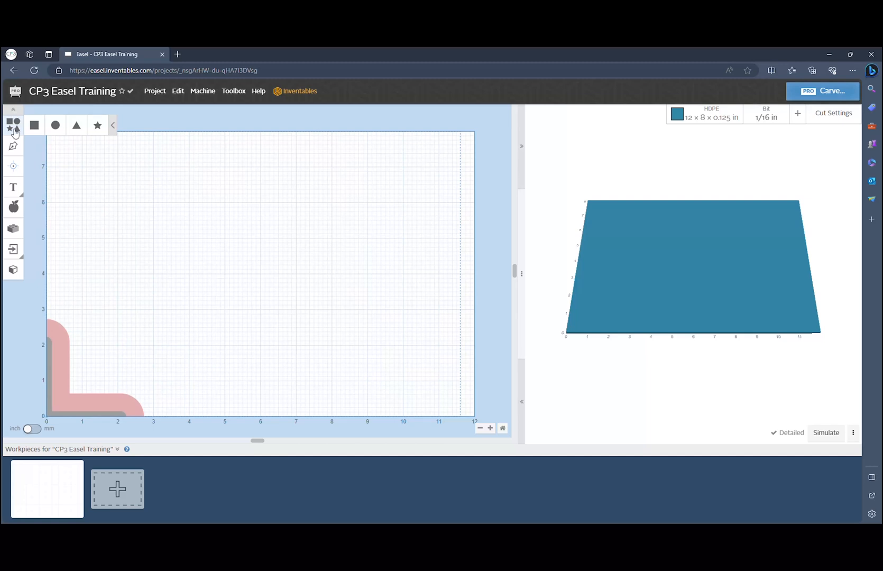
{"action": "left_click", "coordinate": [14, 147]}
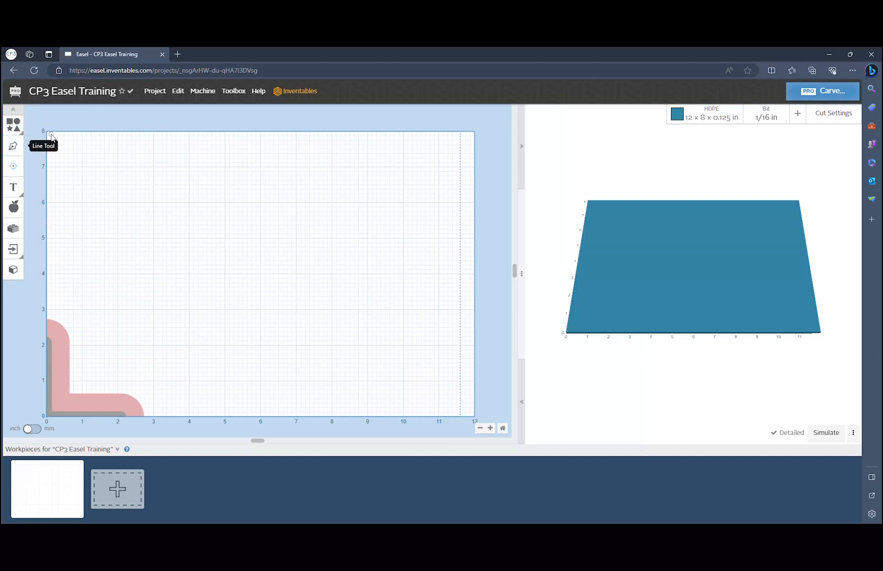
{"action": "left_click", "coordinate": [16, 168]}
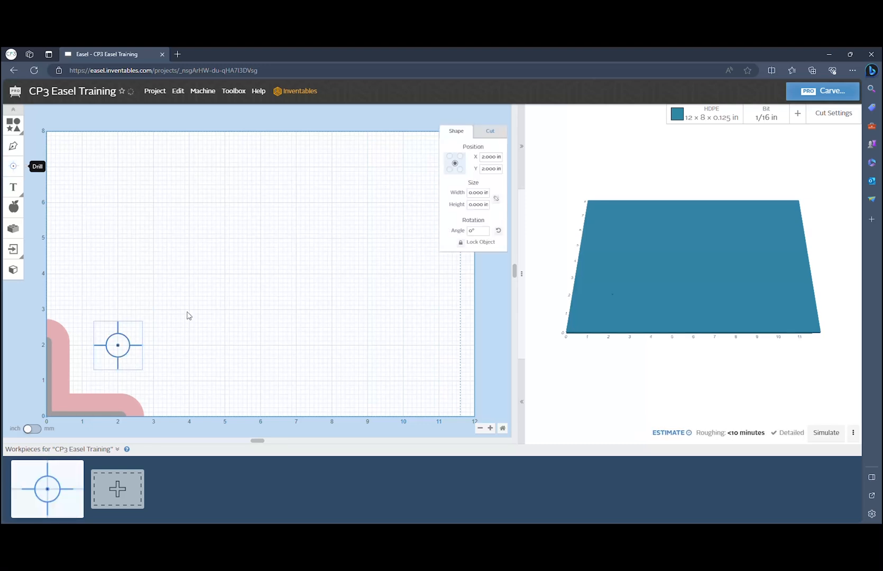
{"action": "left_click_drag", "start_coordinate": [119, 346], "coordinate": [191, 233]}
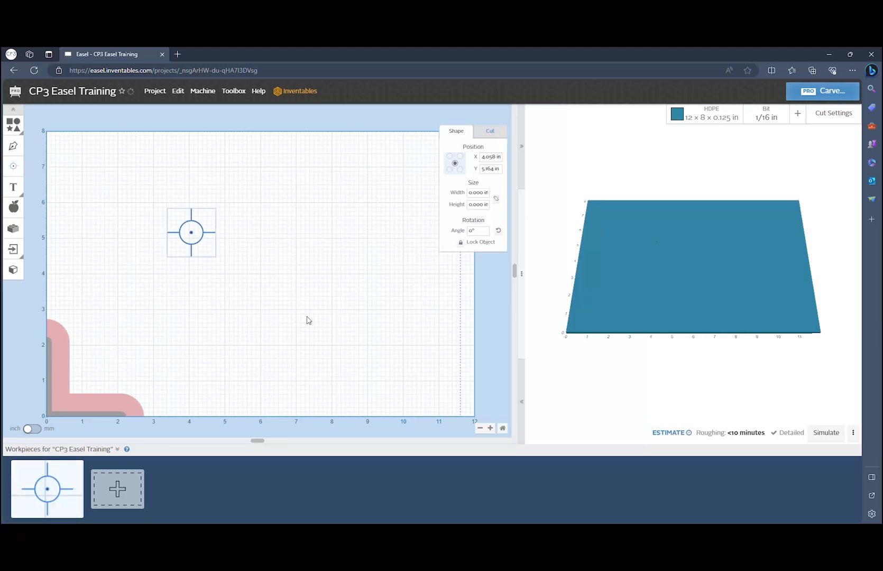
{"action": "key", "text": "Delete"}
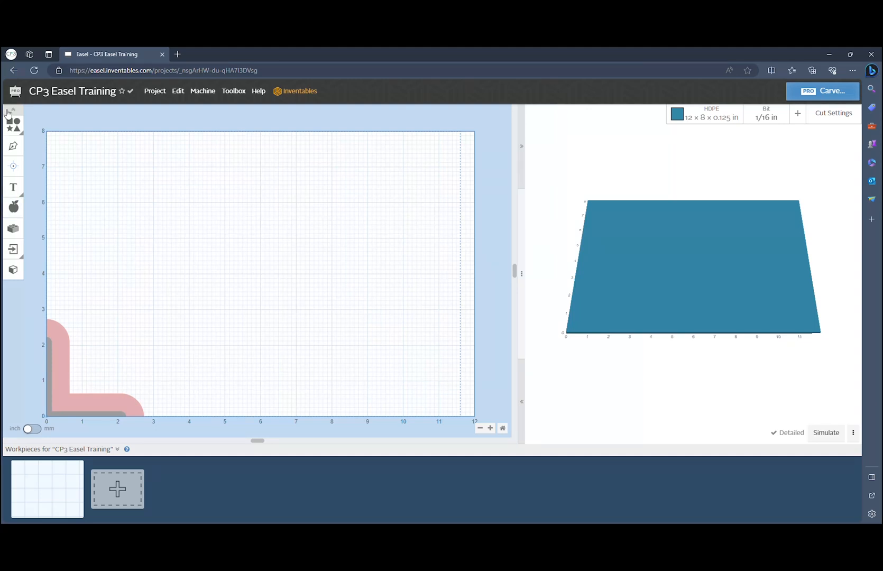
- Add a text object in the Bebas font and place its lower-left corner at about X 2.03 in, Y 3.70 in
{"action": "left_click", "coordinate": [9, 187]}
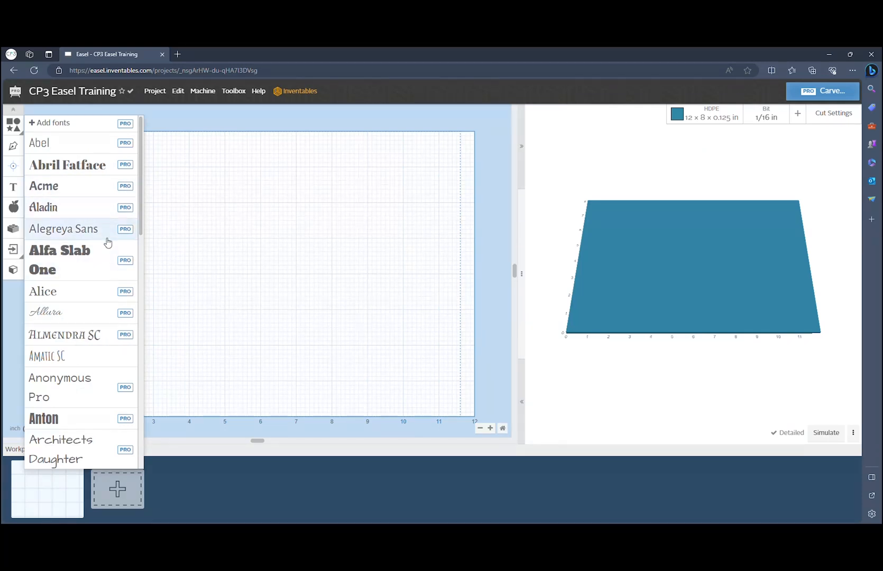
{"action": "scroll", "coordinate": [62, 278], "scroll_direction": "down", "scroll_amount": 5}
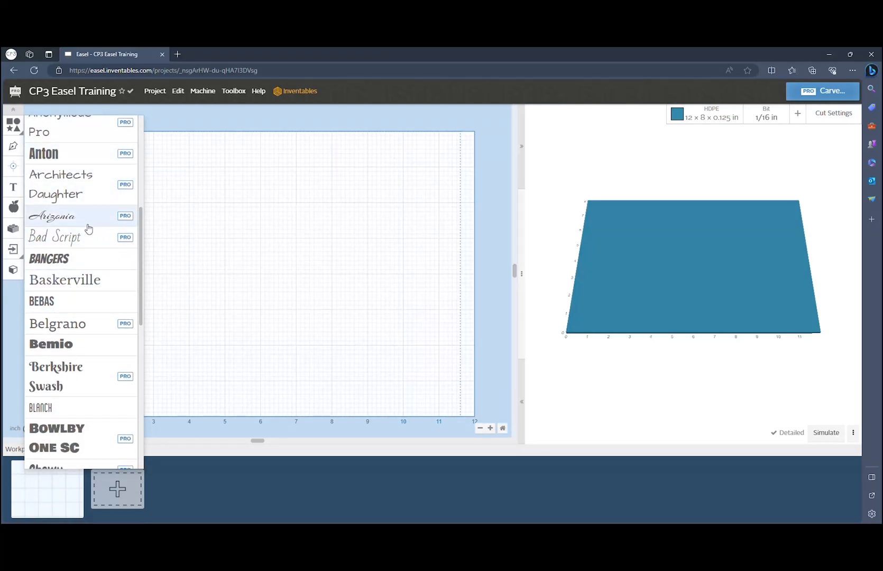
{"action": "scroll", "coordinate": [100, 256], "scroll_direction": "down", "scroll_amount": 3}
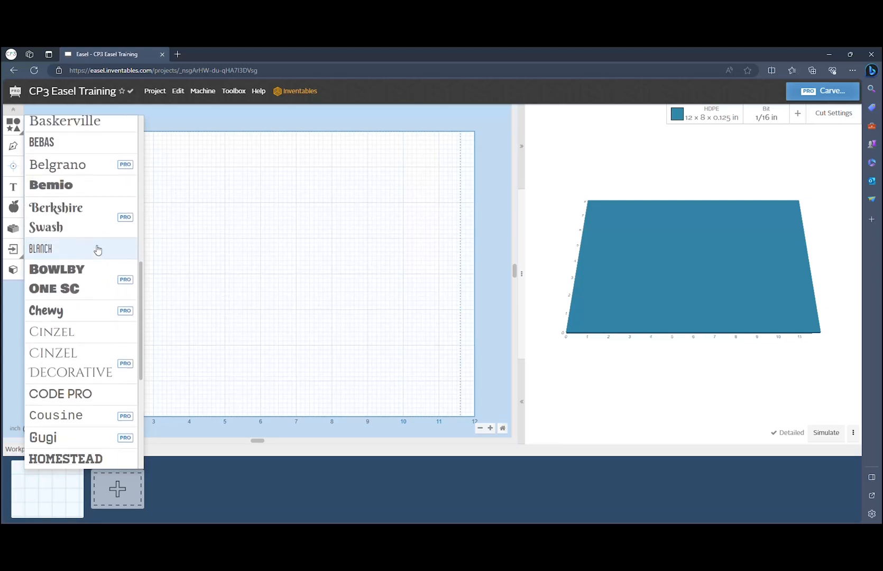
{"action": "scroll", "coordinate": [97, 248], "scroll_direction": "up", "scroll_amount": 4}
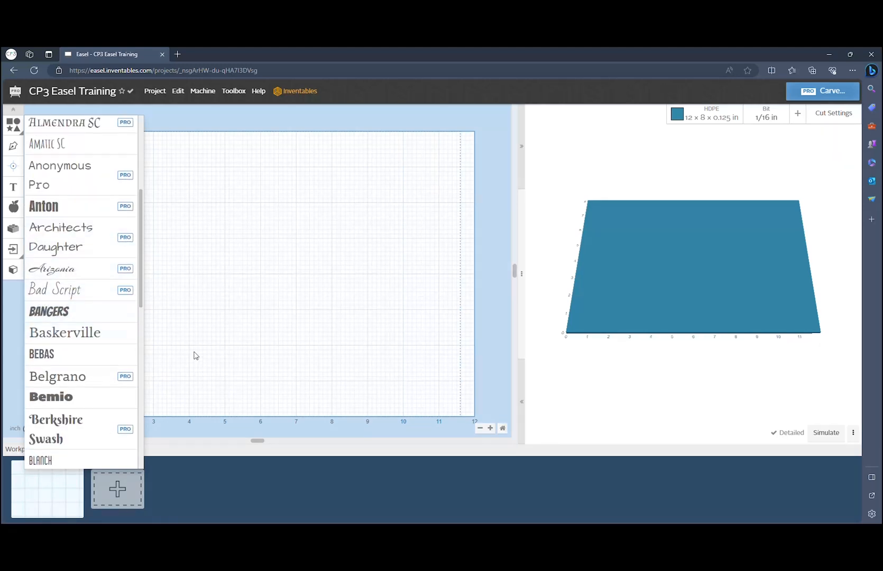
{"action": "left_click", "coordinate": [115, 354]}
{"action": "left_click_drag", "start_coordinate": [118, 356], "coordinate": [174, 213]}
- Replace the placeholder text on the workpiece with "CP3 EASEL TRAINING" and deselect it
{"action": "double_click", "coordinate": [155, 277]}
{"action": "left_click", "coordinate": [178, 266]}
{"action": "double_click", "coordinate": [179, 266]}
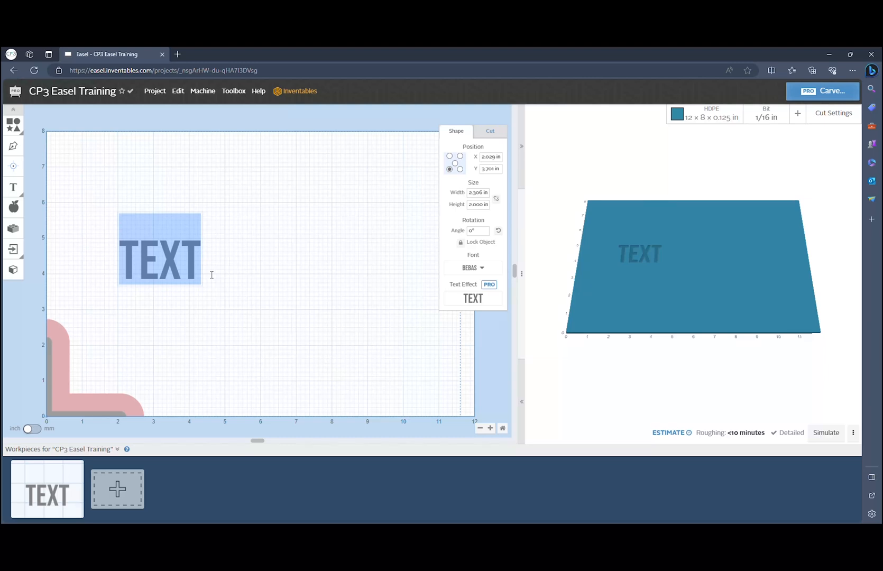
{"action": "type", "text": "CP3"}
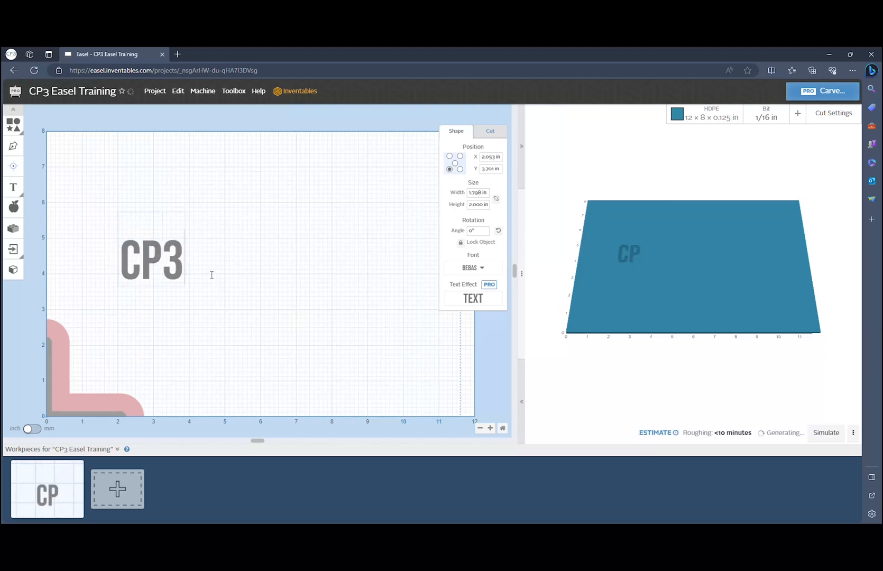
{"action": "type", "text": " EAS"}
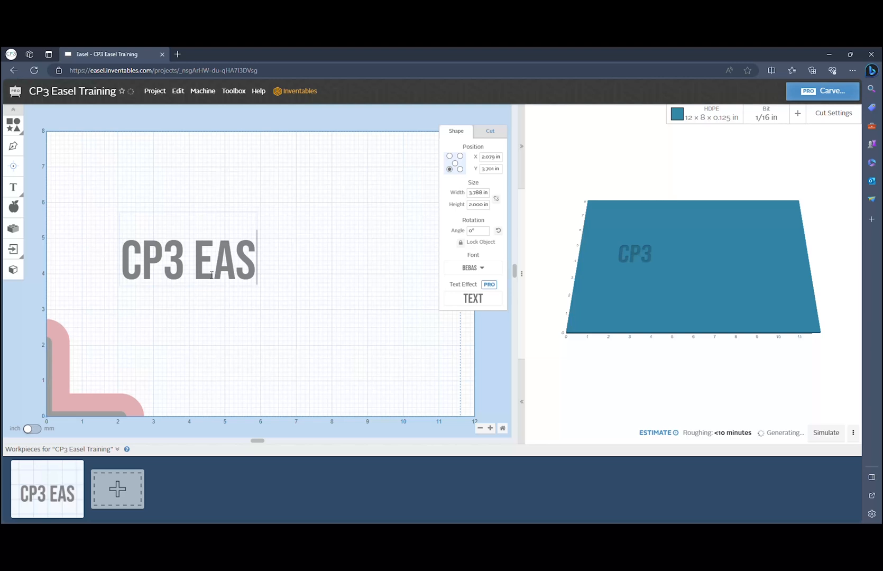
{"action": "type", "text": "EL "}
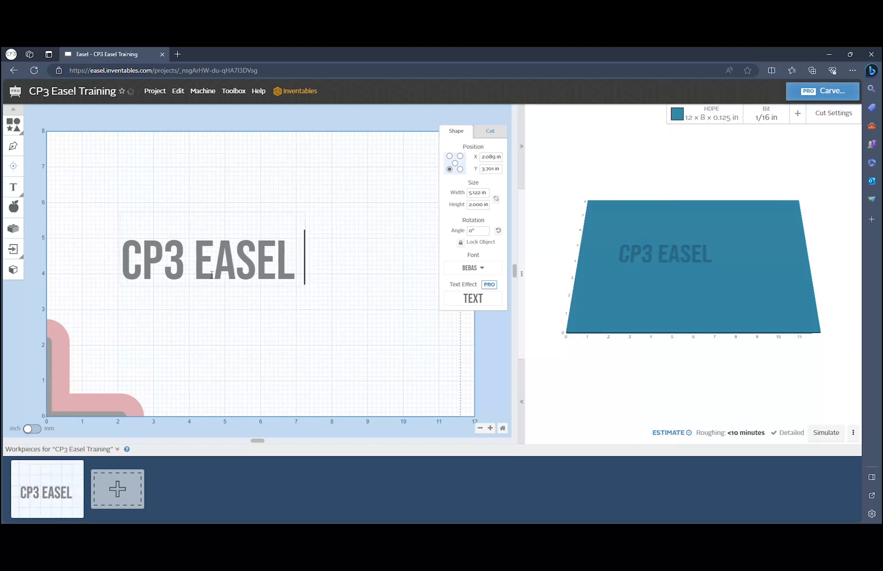
{"action": "type", "text": "TRAINING"}
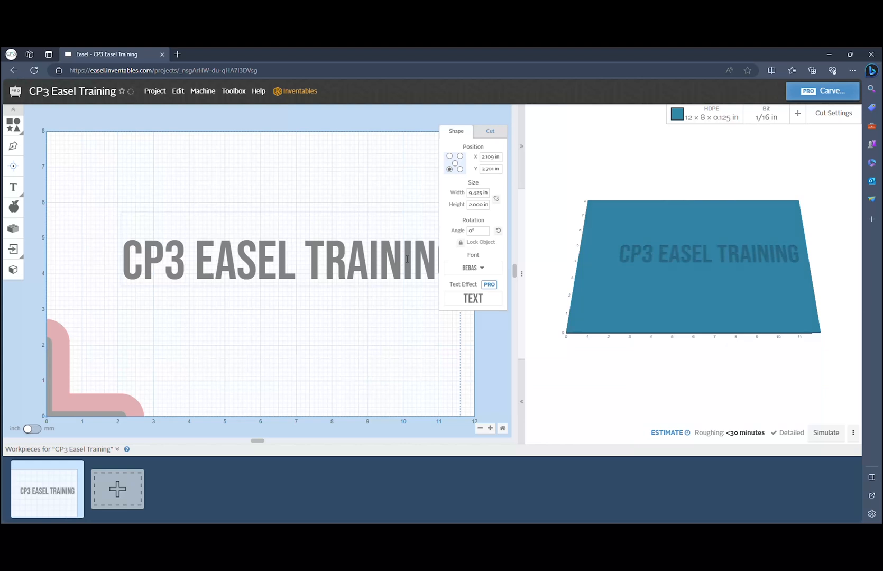
{"action": "left_click", "coordinate": [381, 270]}
{"action": "left_click", "coordinate": [352, 383]}
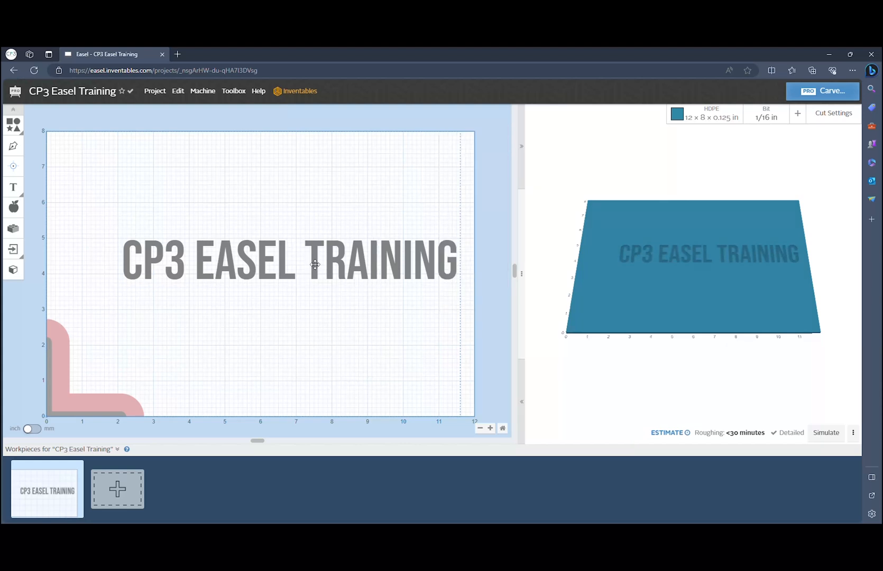
- Select the carved text and move its lower-left corner to about X 0.67 in, Y 4.16 in
{"action": "left_click", "coordinate": [290, 233]}
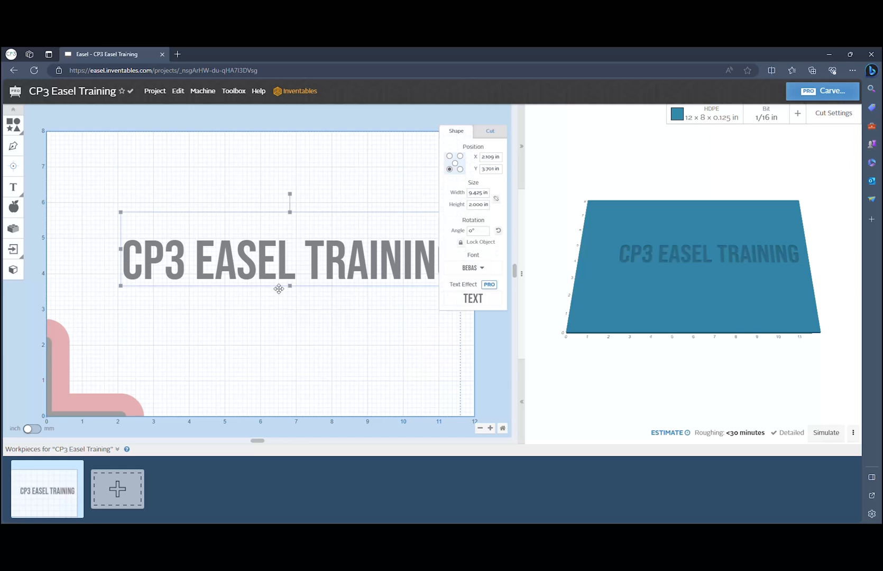
{"action": "left_click_drag", "start_coordinate": [286, 275], "coordinate": [233, 257]}
{"action": "left_click", "coordinate": [278, 322]}
{"action": "left_click", "coordinate": [225, 247]}
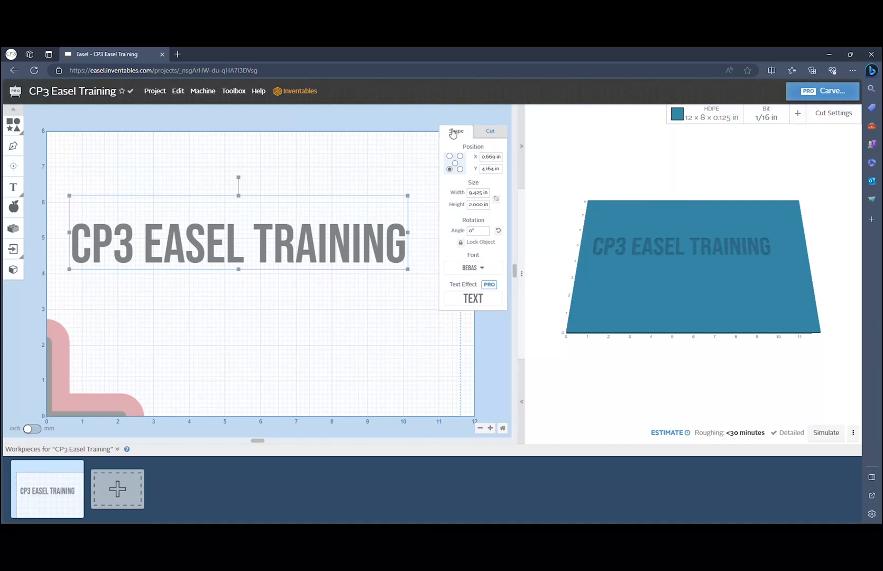
- Move the text to about X 1.03 in, Y 4.06 in and set its X position to exactly 2 in
{"action": "left_click", "coordinate": [489, 132]}
{"action": "left_click", "coordinate": [467, 134]}
{"action": "left_click_drag", "start_coordinate": [481, 157], "coordinate": [502, 161]}
{"action": "mouse_move", "coordinate": [337, 254]}
{"action": "left_mouse_down"}
{"action": "mouse_move", "coordinate": [345, 234]}
{"action": "mouse_move", "coordinate": [336, 275]}
{"action": "mouse_move", "coordinate": [349, 257]}
{"action": "left_mouse_up"}
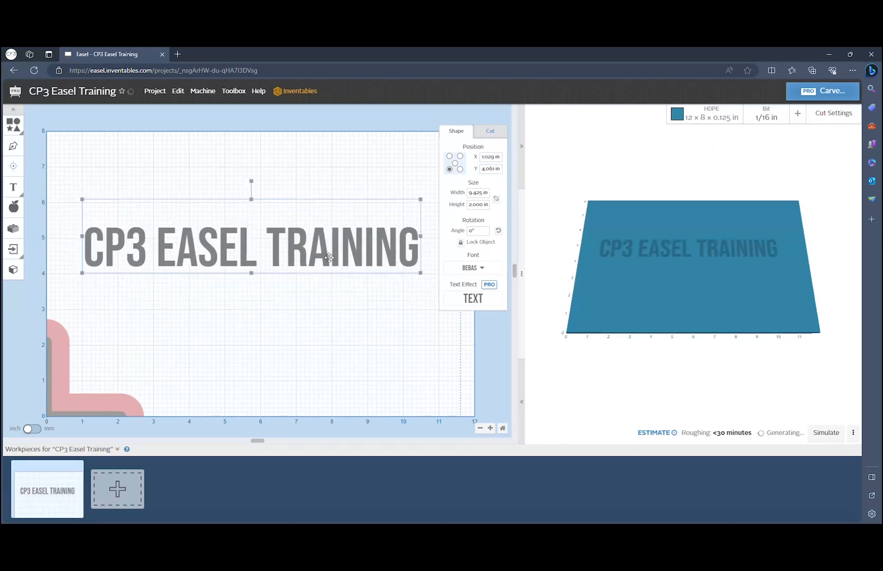
{"action": "double_click", "coordinate": [487, 159]}
{"action": "type", "text": "2"}
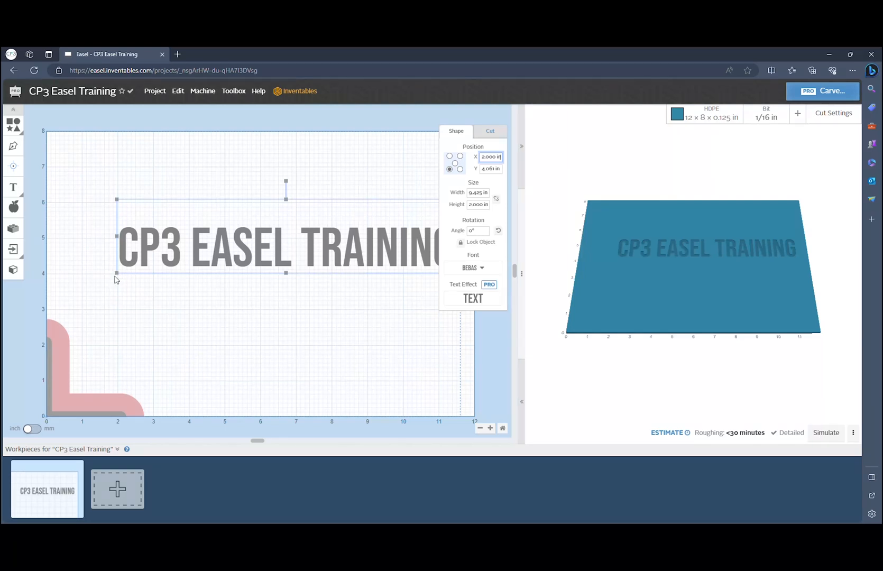
- Scale the text down to about 8.35 by 1.77 in and place its lower-left corner at about X 2.06 in, Y 3.49 in
{"action": "left_click_drag", "start_coordinate": [118, 275], "coordinate": [154, 264]}
{"action": "left_click_drag", "start_coordinate": [364, 237], "coordinate": [268, 237]}
{"action": "left_click_drag", "start_coordinate": [347, 233], "coordinate": [411, 253]}
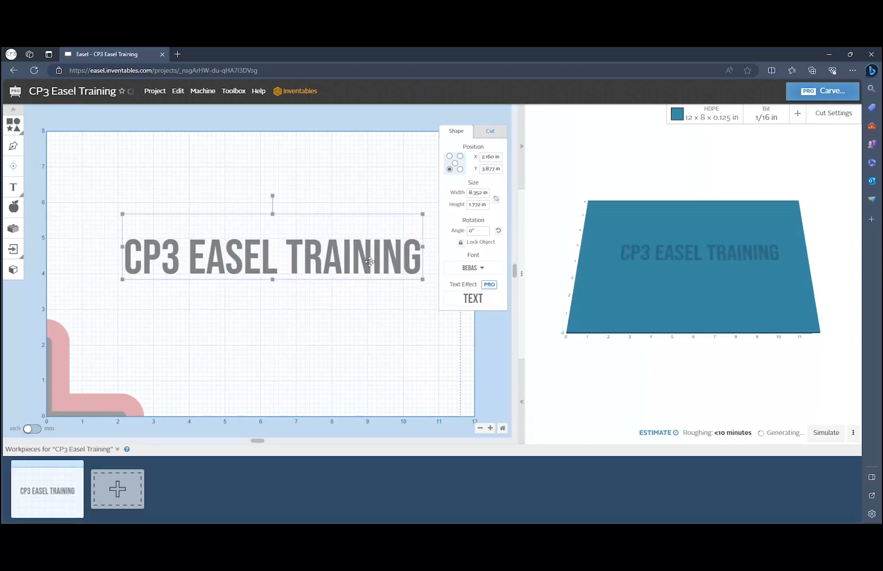
{"action": "left_click", "coordinate": [488, 133]}
{"action": "left_click_drag", "start_coordinate": [354, 270], "coordinate": [360, 300]}
- Set the text's cut depth to 1/16 in and examine the carving in the 3D preview
{"action": "left_click", "coordinate": [490, 130]}
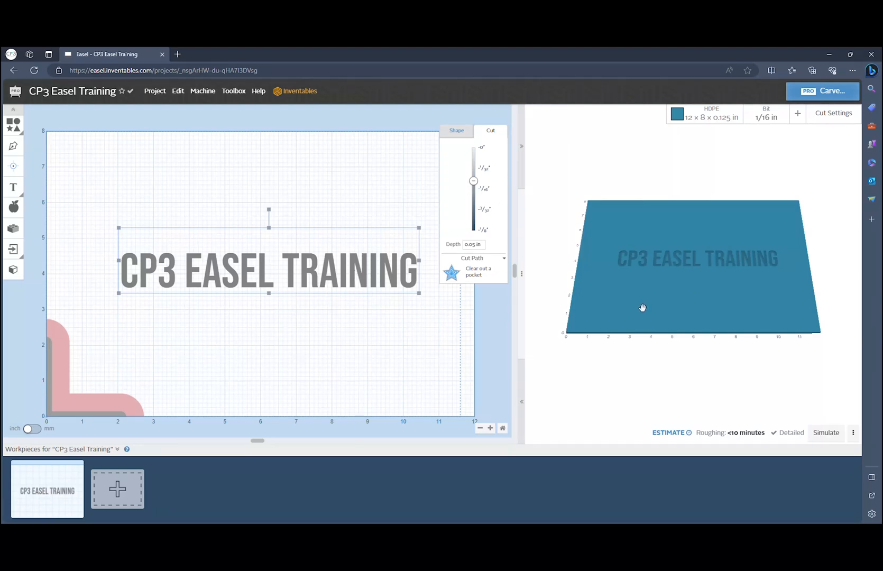
{"action": "left_click_drag", "start_coordinate": [617, 324], "coordinate": [728, 202]}
{"action": "left_click_drag", "start_coordinate": [668, 313], "coordinate": [673, 383]}
{"action": "left_click_drag", "start_coordinate": [689, 323], "coordinate": [661, 211]}
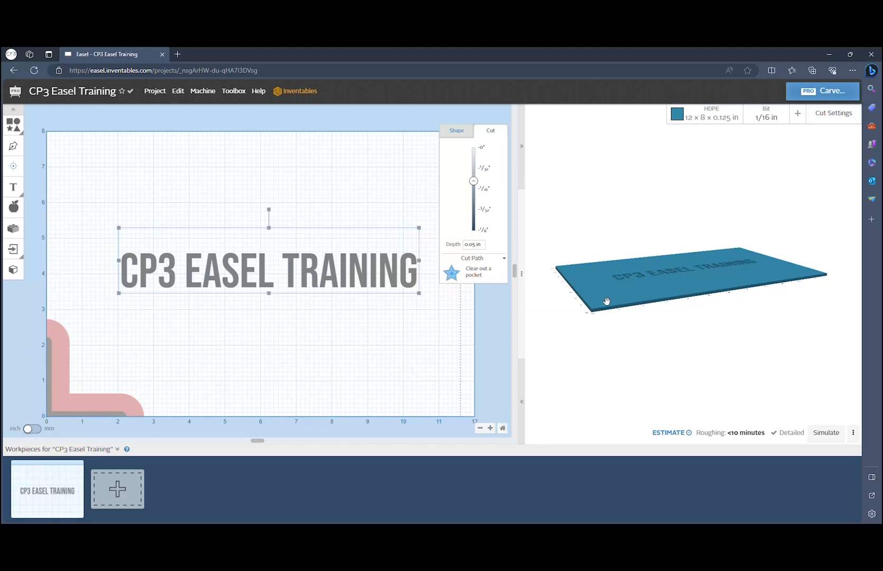
{"action": "scroll", "coordinate": [606, 302], "scroll_direction": "up", "scroll_amount": 3}
{"action": "left_click_drag", "start_coordinate": [607, 306], "coordinate": [600, 343]}
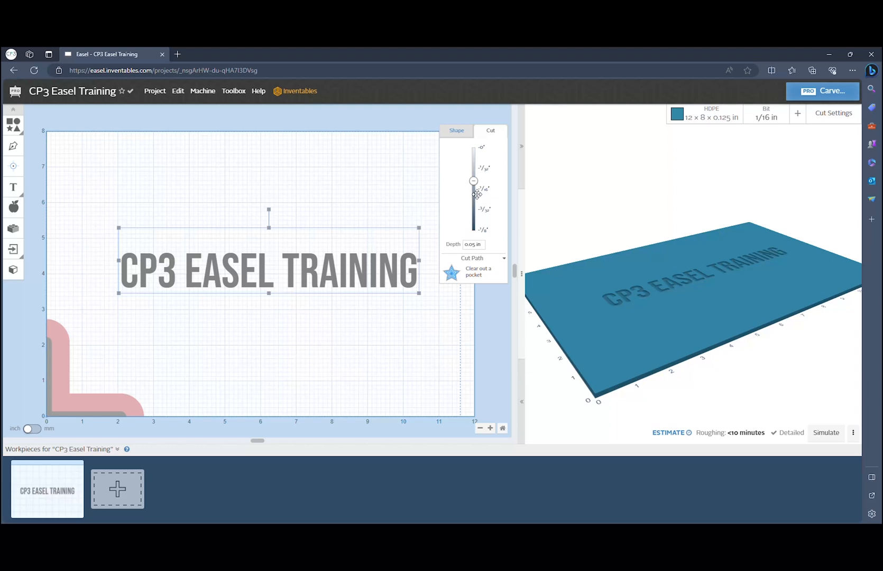
{"action": "double_click", "coordinate": [471, 246]}
{"action": "type", "text": "1/16in"}
{"action": "key", "text": "Return"}
{"action": "mouse_move", "coordinate": [624, 307]}
{"action": "left_mouse_down"}
{"action": "mouse_move", "coordinate": [636, 291]}
{"action": "mouse_move", "coordinate": [637, 236]}
{"action": "mouse_move", "coordinate": [603, 362]}
{"action": "mouse_move", "coordinate": [586, 264]}
{"action": "mouse_move", "coordinate": [625, 294]}
{"action": "mouse_move", "coordinate": [613, 291]}
{"action": "left_mouse_up"}
{"action": "mouse_move", "coordinate": [636, 327]}
{"action": "left_mouse_down"}
{"action": "mouse_move", "coordinate": [625, 362]}
{"action": "mouse_move", "coordinate": [625, 319]}
{"action": "left_mouse_up"}
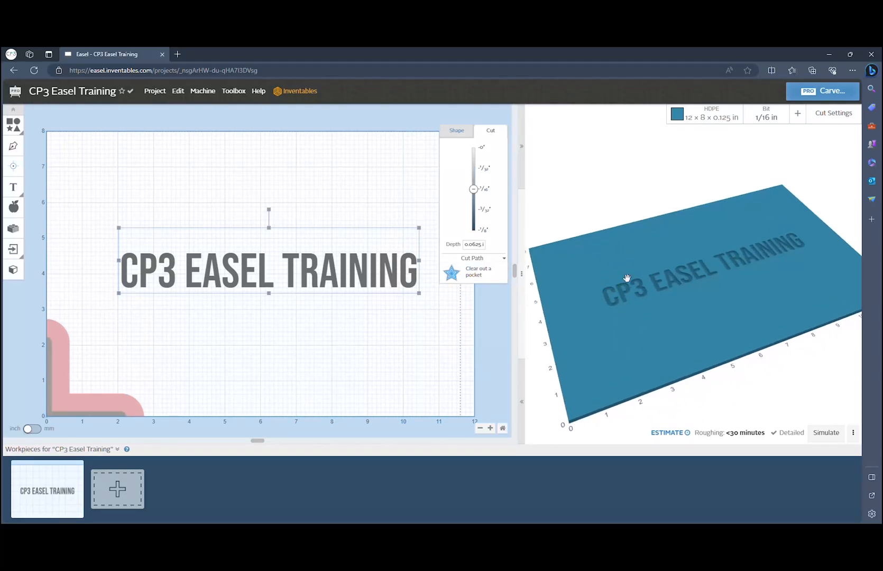
{"action": "left_click_drag", "start_coordinate": [547, 263], "coordinate": [657, 319]}
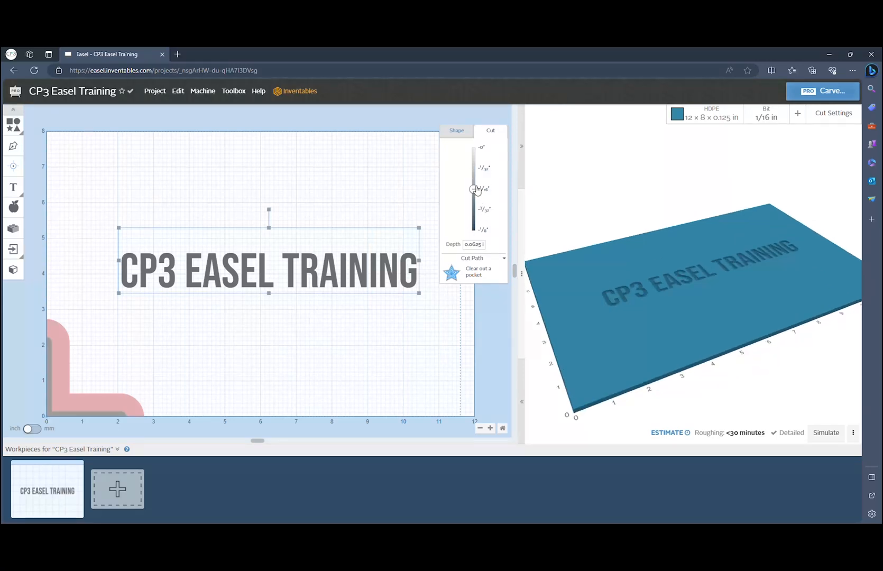
- Increase the text's cut depth to the full 0.125 in, examine the cut-through letters in the preview, and deselect the text
{"action": "left_click_drag", "start_coordinate": [474, 189], "coordinate": [473, 230]}
{"action": "left_click_drag", "start_coordinate": [712, 279], "coordinate": [633, 388]}
{"action": "scroll", "coordinate": [628, 271], "scroll_direction": "up", "scroll_amount": 3}
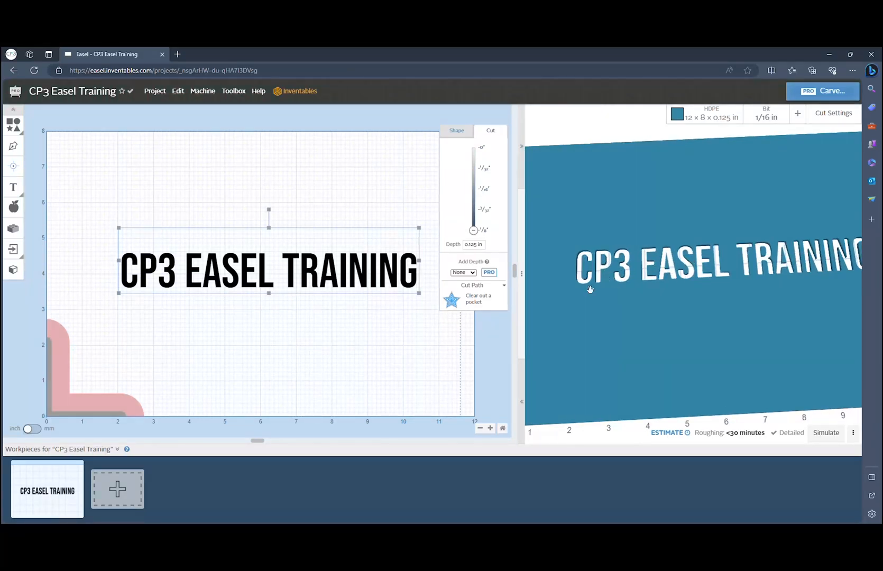
{"action": "left_click", "coordinate": [188, 326]}
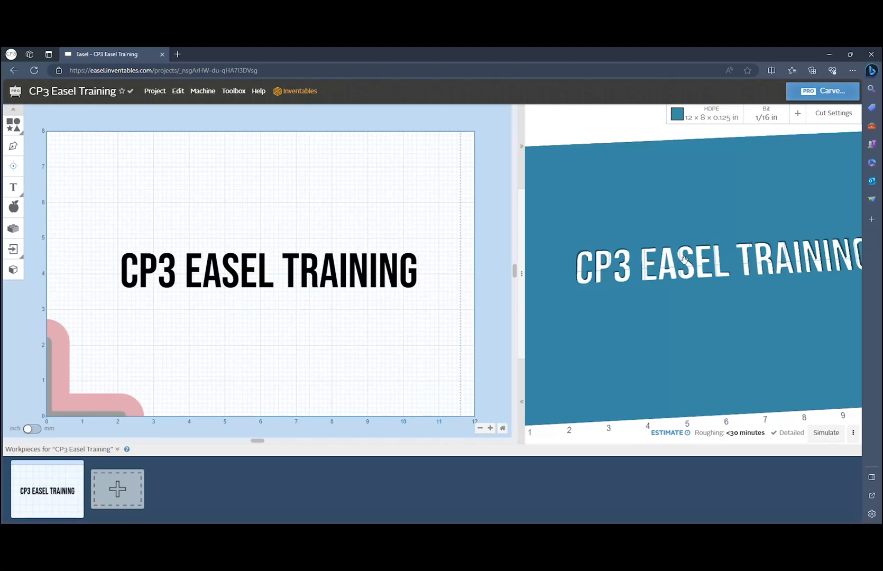
- Add a square and flatten it into a bar about 2.00 by 0.155 in across the letters C and P
{"action": "mouse_move", "coordinate": [13, 124]}
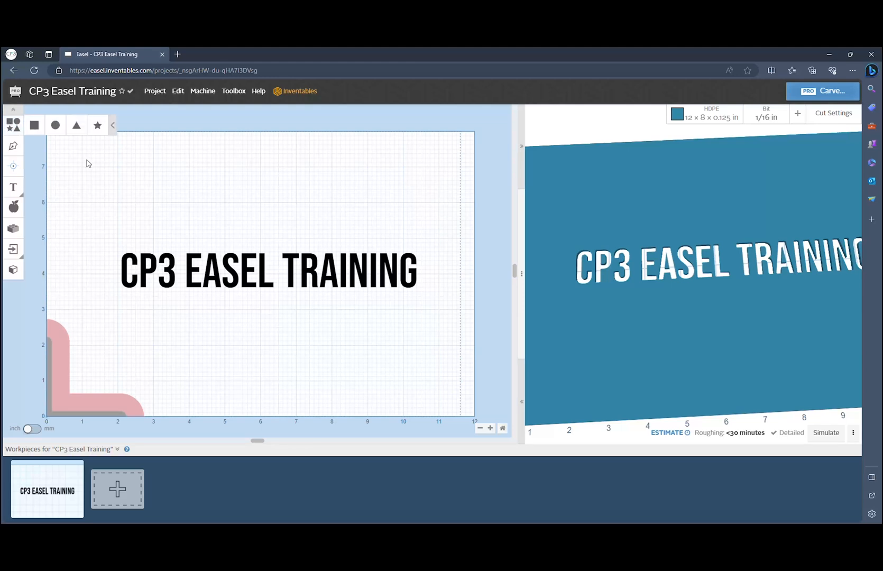
{"action": "left_click", "coordinate": [34, 125]}
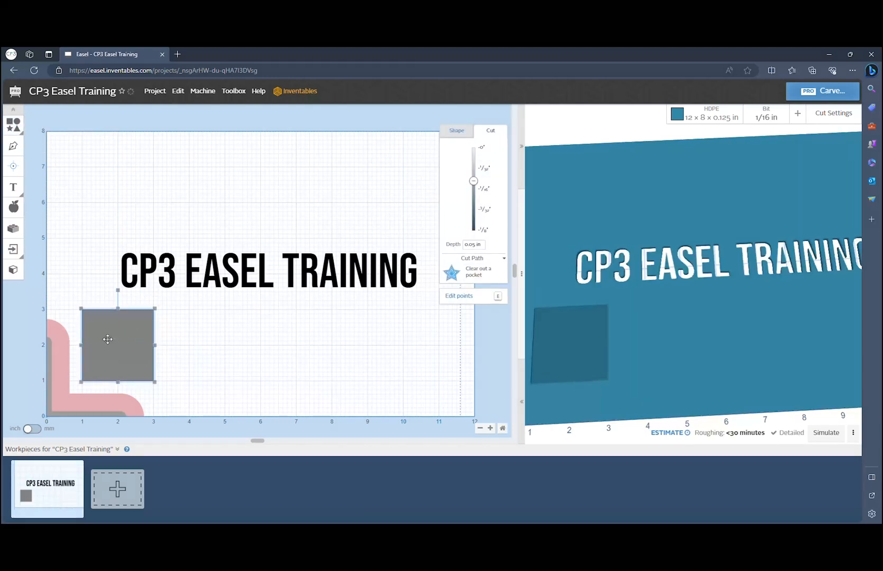
{"action": "left_click_drag", "start_coordinate": [120, 314], "coordinate": [140, 286]}
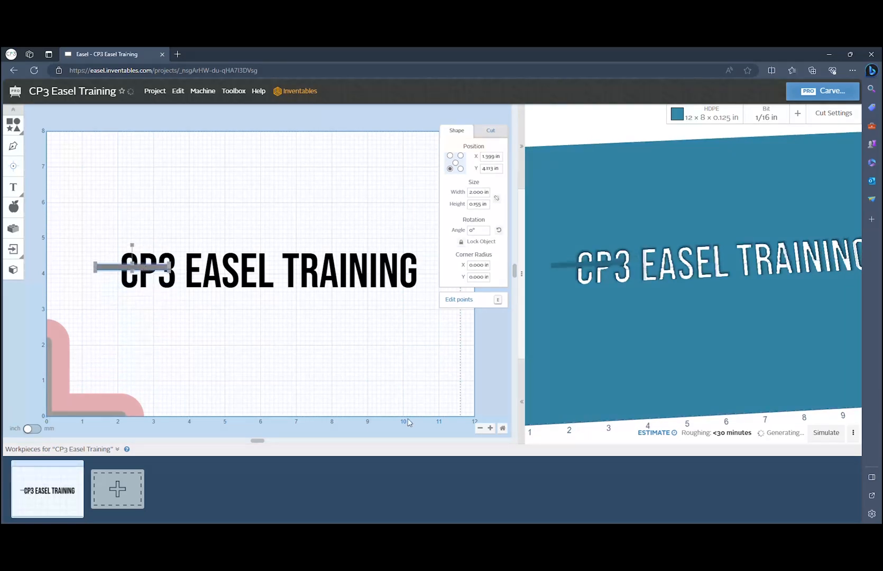
- Try shrinking the bar to about 0.20 by 0.04 in over the letter P, check the preview, and delete the bar
{"action": "left_click", "coordinate": [491, 427]}
{"action": "left_click", "coordinate": [491, 427]}
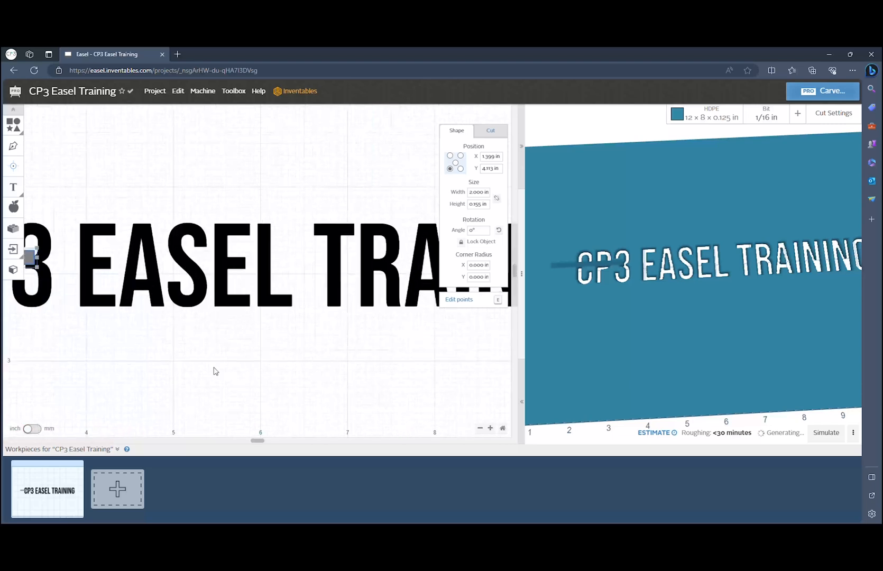
{"action": "left_click_drag", "start_coordinate": [149, 346], "coordinate": [208, 346]}
{"action": "left_click_drag", "start_coordinate": [256, 441], "coordinate": [163, 441]}
{"action": "left_click", "coordinate": [89, 263]}
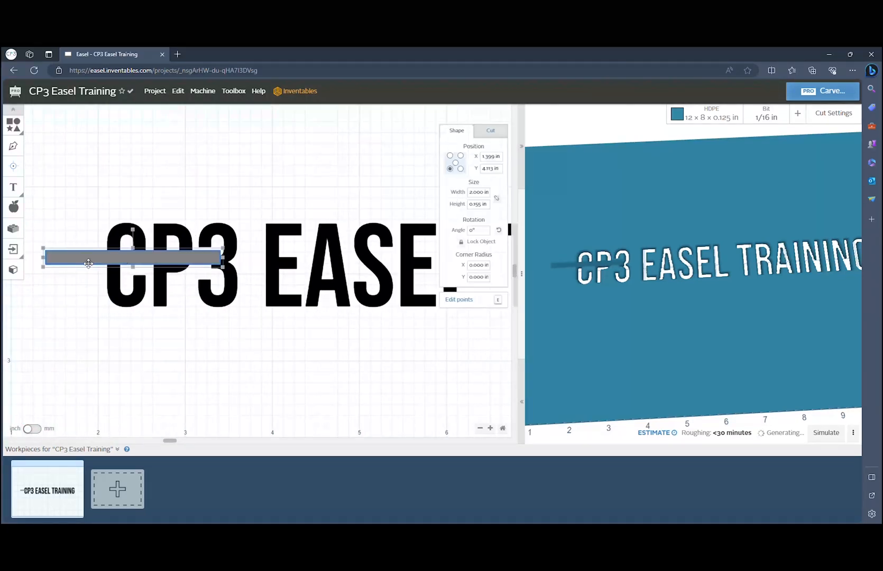
{"action": "left_click_drag", "start_coordinate": [48, 259], "coordinate": [155, 258]}
{"action": "left_click_drag", "start_coordinate": [227, 251], "coordinate": [172, 256]}
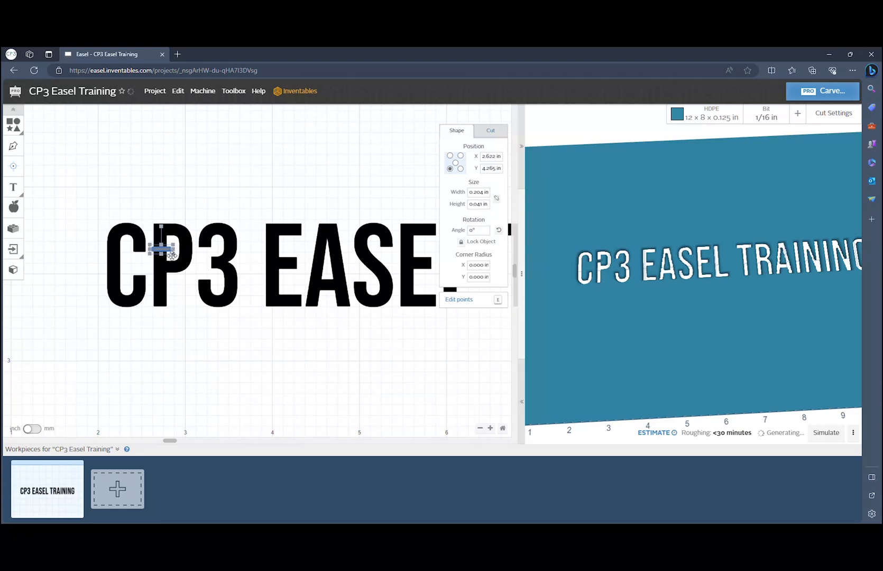
{"action": "left_click_drag", "start_coordinate": [590, 276], "coordinate": [717, 273]}
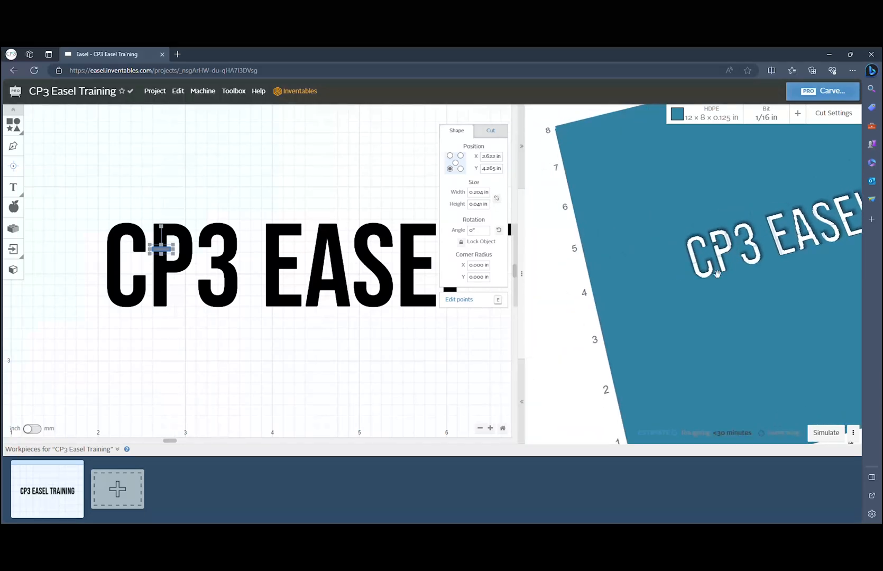
{"action": "left_click_drag", "start_coordinate": [657, 256], "coordinate": [631, 292]}
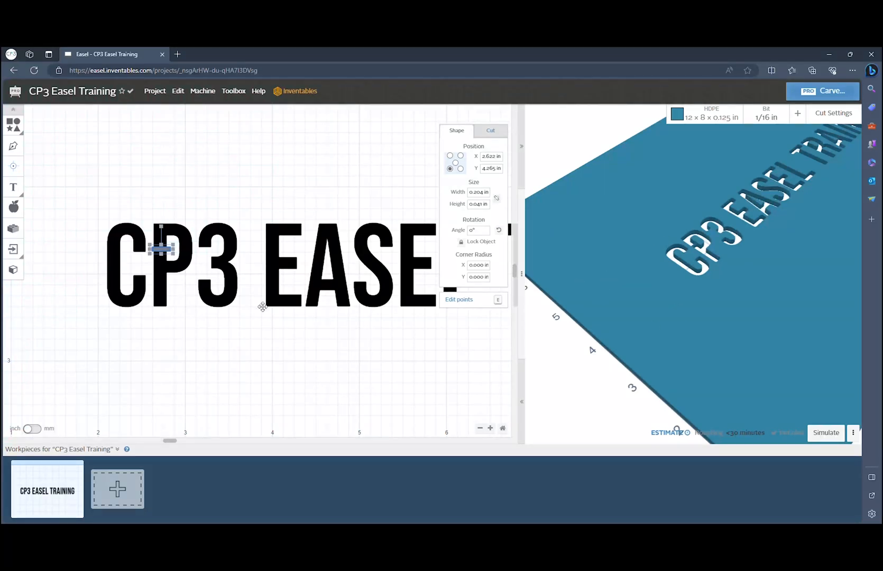
{"action": "key", "text": "Delete"}
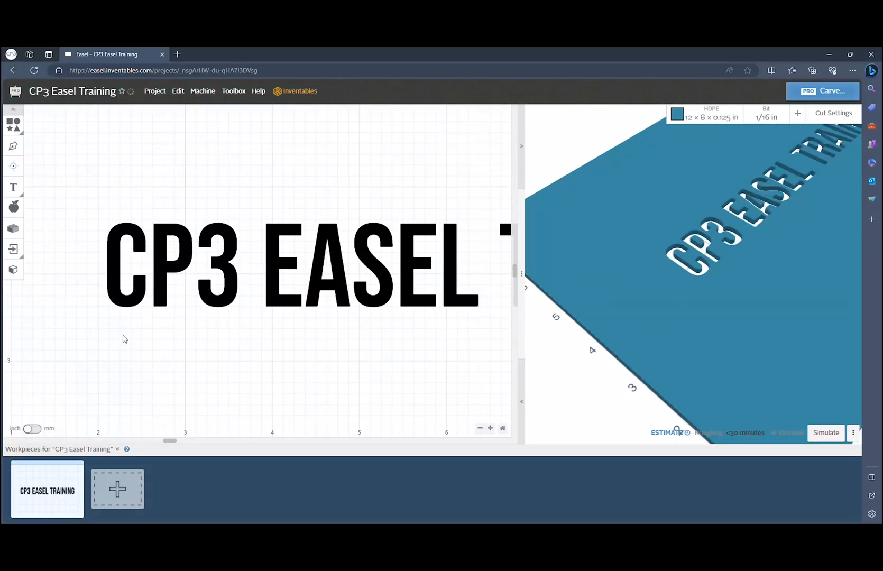
- Select the whole text and set its cut depth to 1/16 in
{"action": "scroll", "coordinate": [122, 311], "scroll_direction": "down", "scroll_amount": 5}
{"action": "scroll", "coordinate": [124, 311], "scroll_direction": "up", "scroll_amount": 5}
{"action": "left_click", "coordinate": [480, 428]}
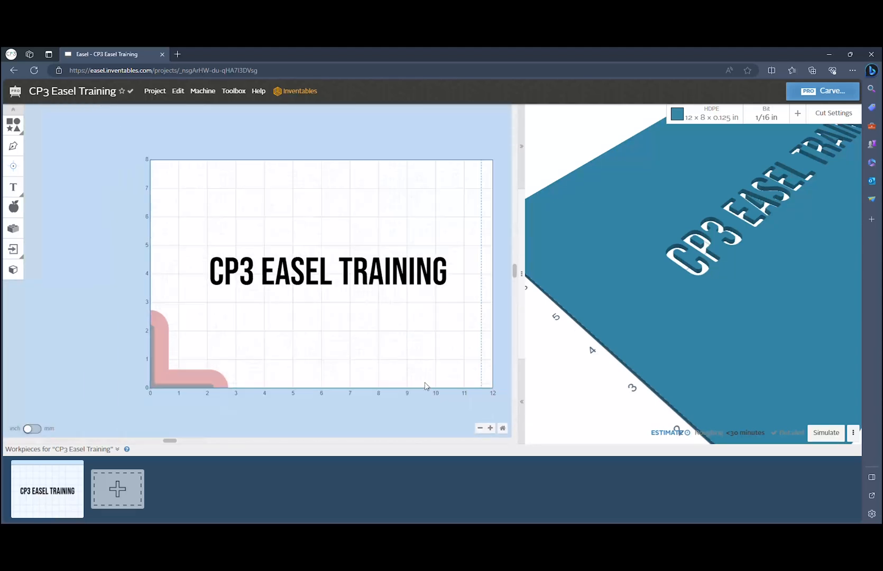
{"action": "scroll", "coordinate": [641, 334], "scroll_direction": "down", "scroll_amount": 5}
{"action": "left_click_drag", "start_coordinate": [448, 298], "coordinate": [154, 229]}
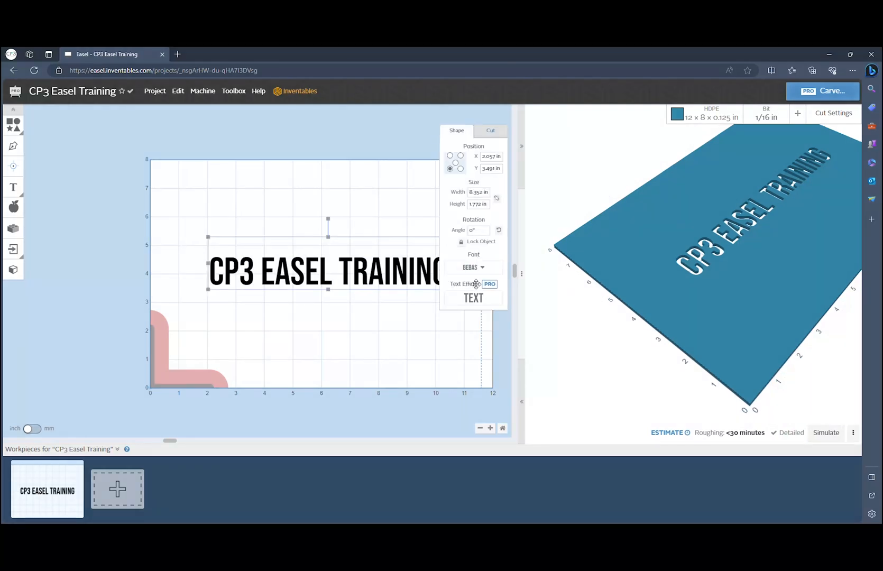
{"action": "left_click", "coordinate": [496, 132]}
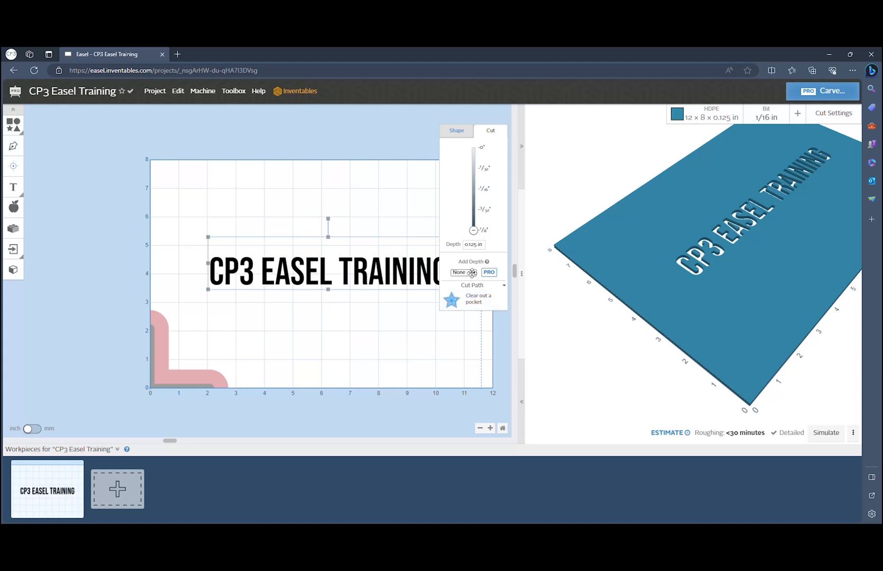
{"action": "left_click", "coordinate": [470, 247]}
{"action": "type", "text": "1/16"}
{"action": "key", "text": "Return"}
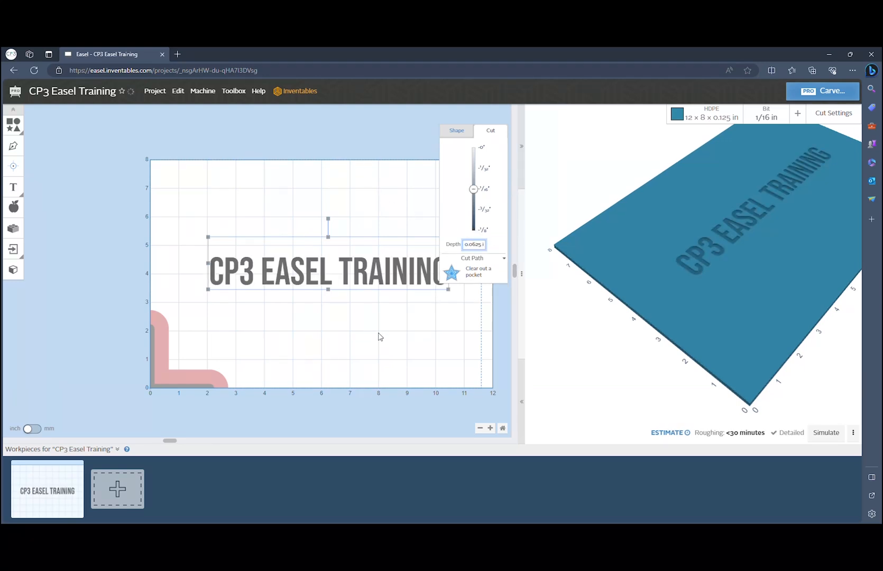
- Review the text's cut path options against the 3D preview and try cutting on the shape path
{"action": "left_click_drag", "start_coordinate": [163, 443], "coordinate": [244, 417]}
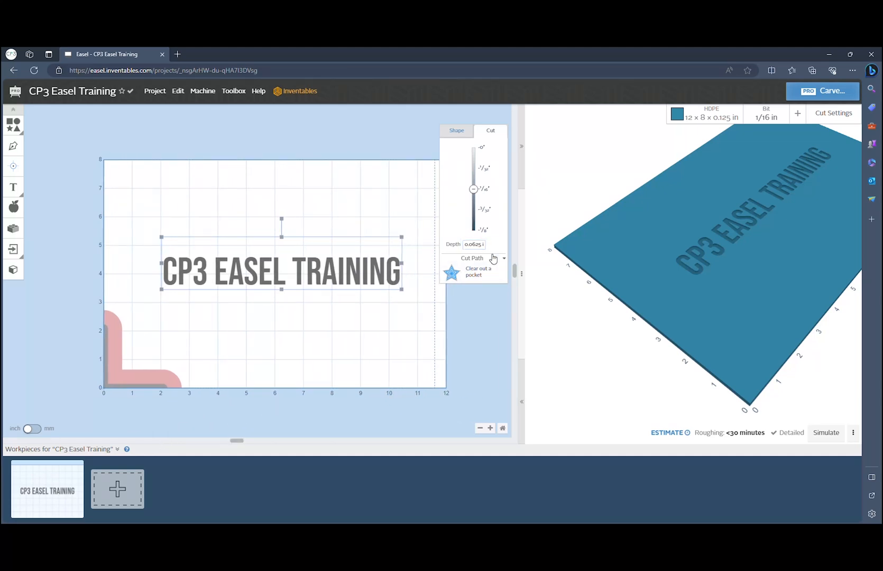
{"action": "left_click", "coordinate": [501, 259]}
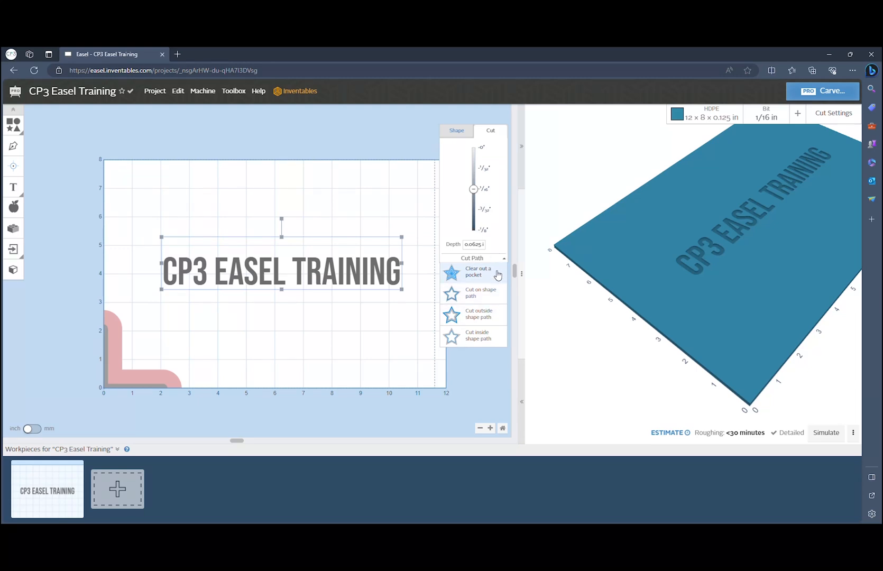
{"action": "left_click_drag", "start_coordinate": [683, 310], "coordinate": [746, 327]}
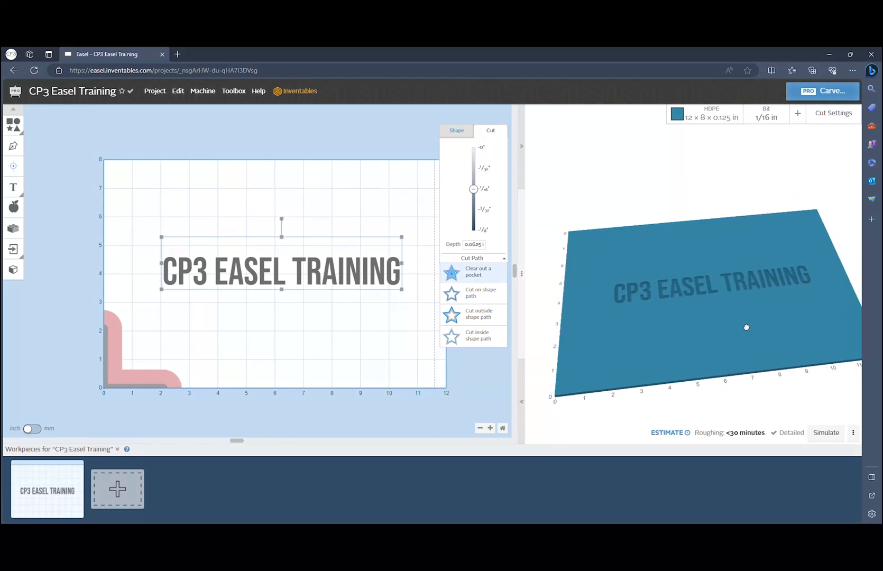
{"action": "left_click_drag", "start_coordinate": [575, 309], "coordinate": [642, 396]}
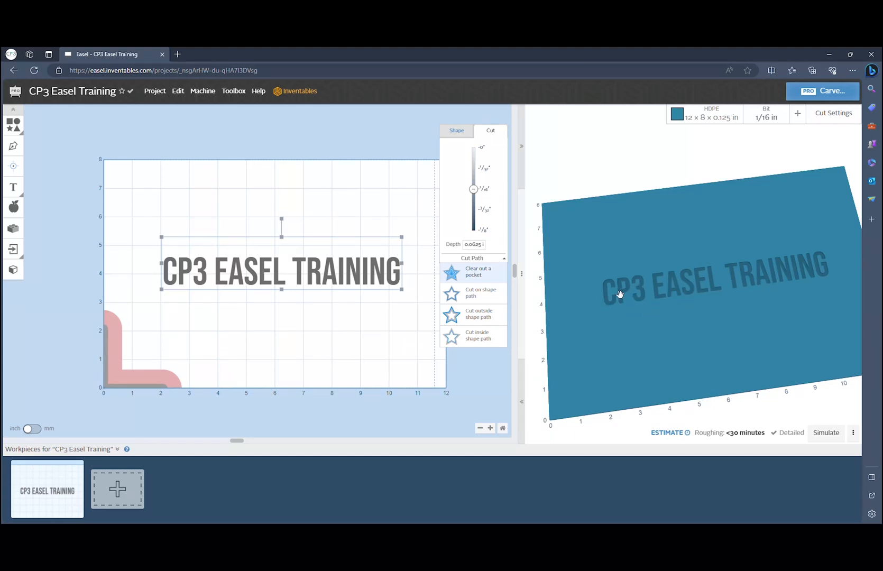
{"action": "left_click", "coordinate": [497, 294]}
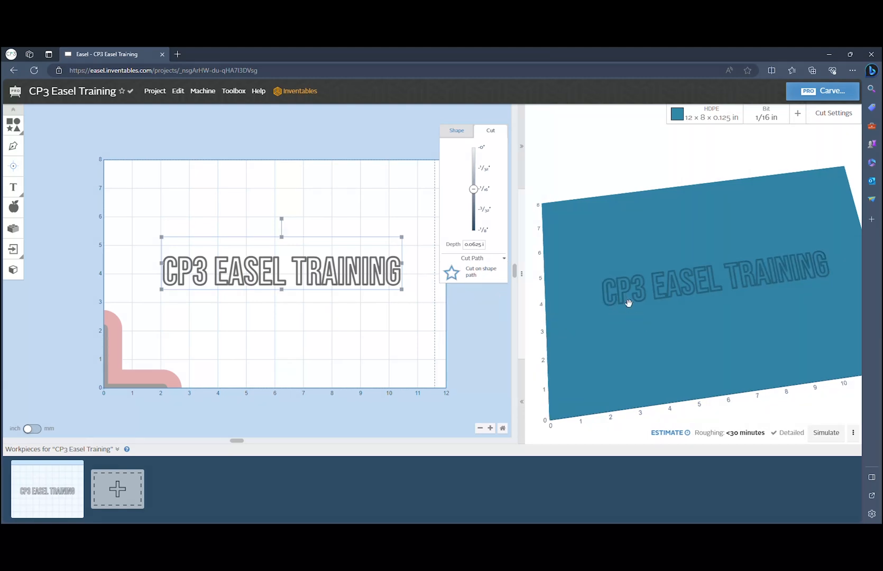
- Try cutting the text outside its shape path and inside its shape path
{"action": "left_click", "coordinate": [486, 274]}
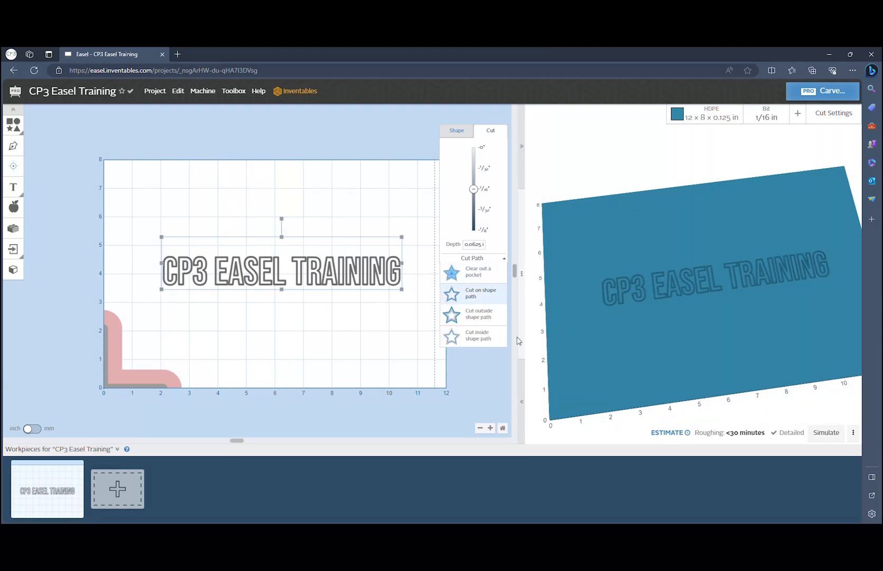
{"action": "left_click", "coordinate": [497, 317]}
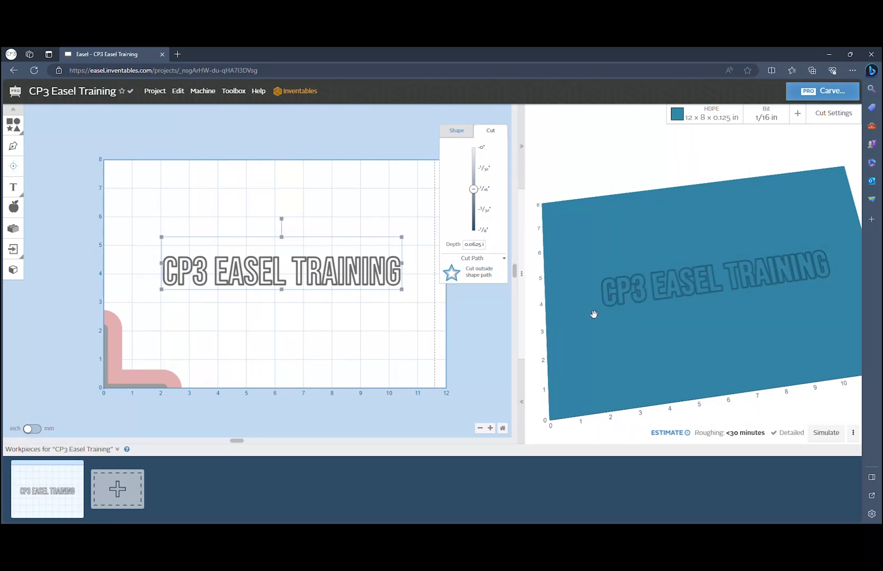
{"action": "left_click", "coordinate": [483, 272]}
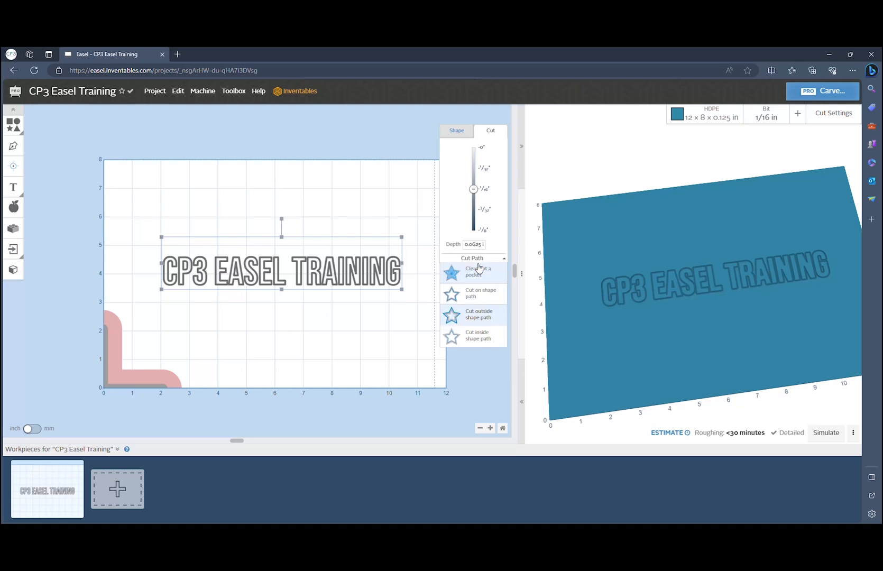
{"action": "left_click", "coordinate": [489, 332]}
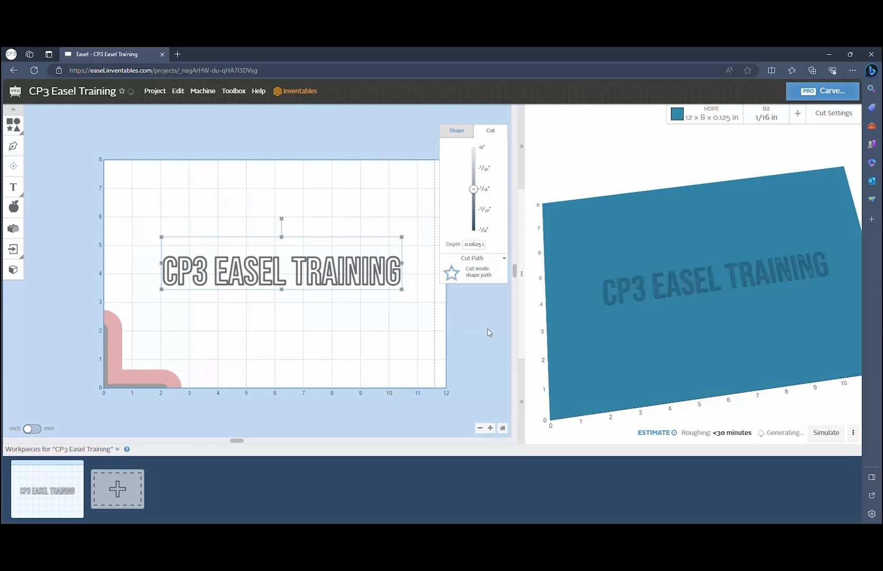
- Set the text's cut path to clear out a pocket and check the result in the 3D preview
{"action": "left_click", "coordinate": [489, 272]}
{"action": "left_click", "coordinate": [500, 291]}
{"action": "left_click", "coordinate": [496, 279]}
{"action": "left_click", "coordinate": [483, 273]}
{"action": "left_click_drag", "start_coordinate": [666, 309], "coordinate": [652, 329]}
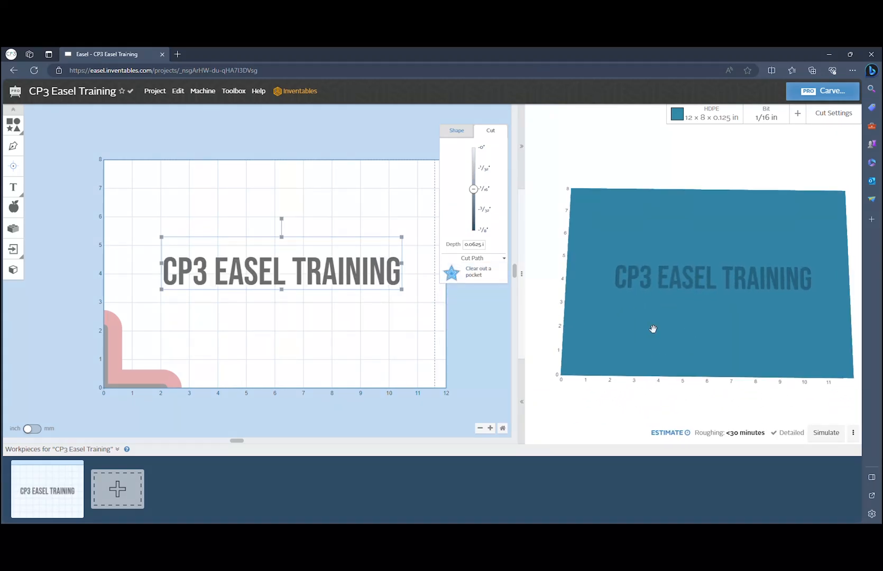
- Simulate the text carve and inspect the resulting toolpath from several angles in the 3D preview
{"action": "left_click_drag", "start_coordinate": [586, 366], "coordinate": [748, 351]}
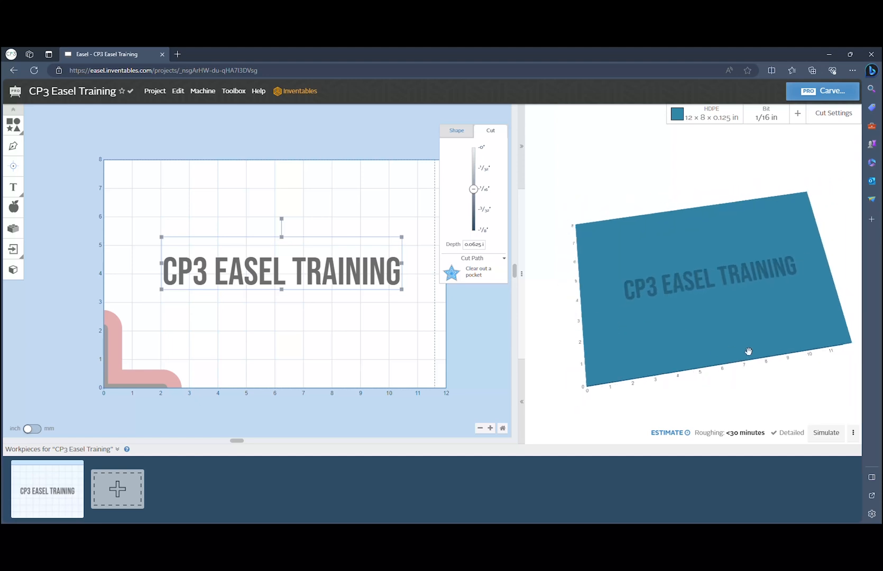
{"action": "left_click", "coordinate": [829, 434]}
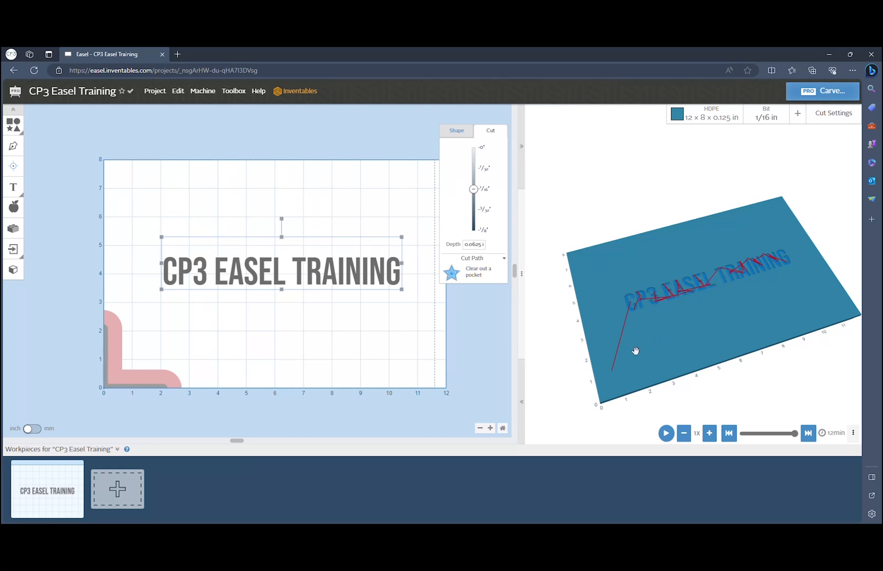
{"action": "left_click_drag", "start_coordinate": [690, 325], "coordinate": [662, 335]}
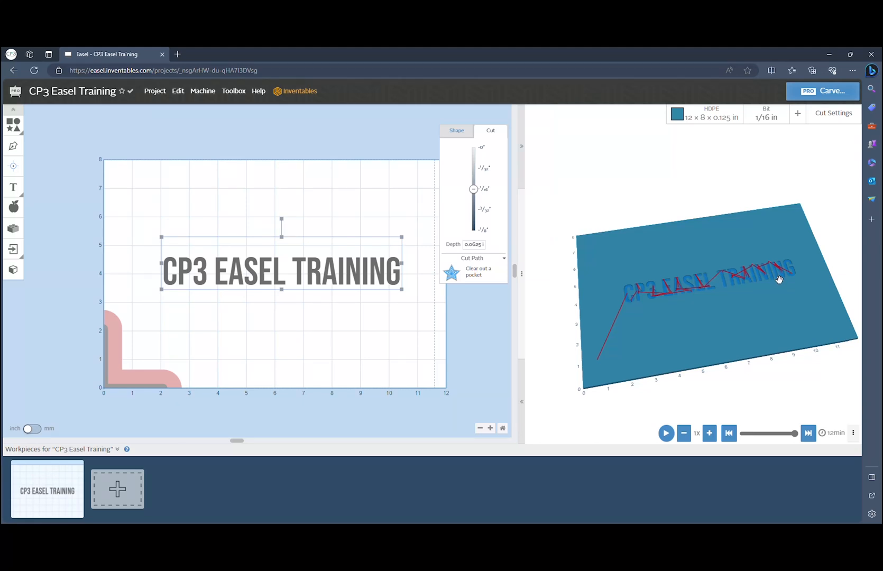
{"action": "left_click_drag", "start_coordinate": [763, 283], "coordinate": [736, 309]}
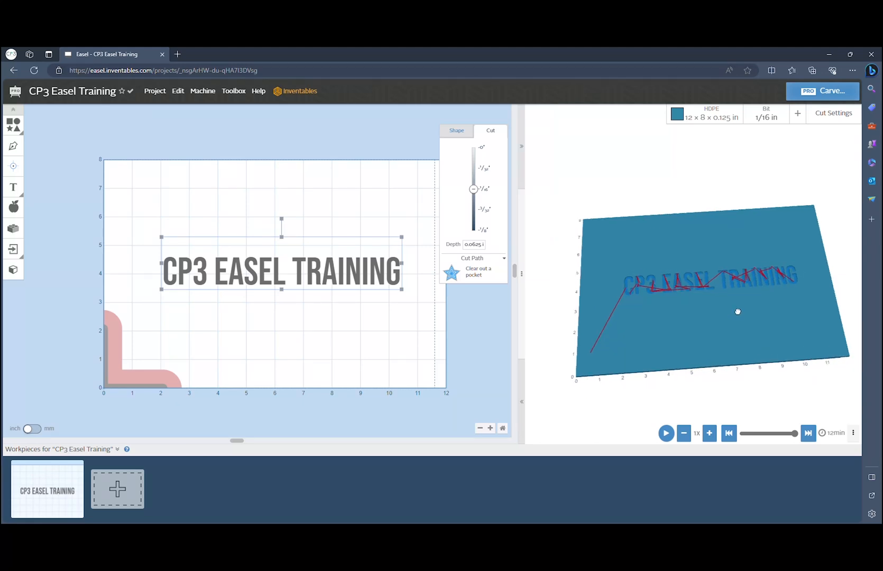
{"action": "left_click", "coordinate": [331, 343]}
{"action": "left_click_drag", "start_coordinate": [446, 325], "coordinate": [177, 244]}
{"action": "left_click", "coordinate": [187, 203]}
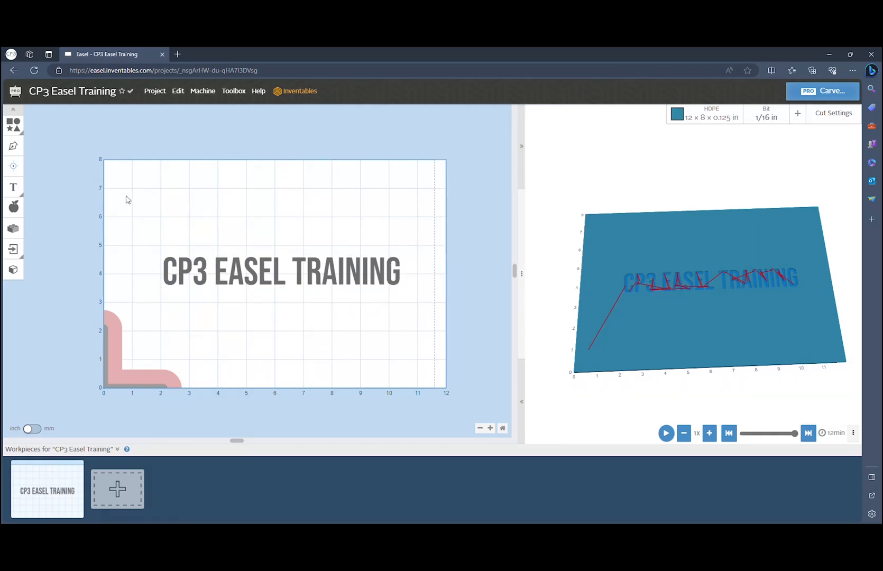
{"action": "left_click", "coordinate": [179, 92]}
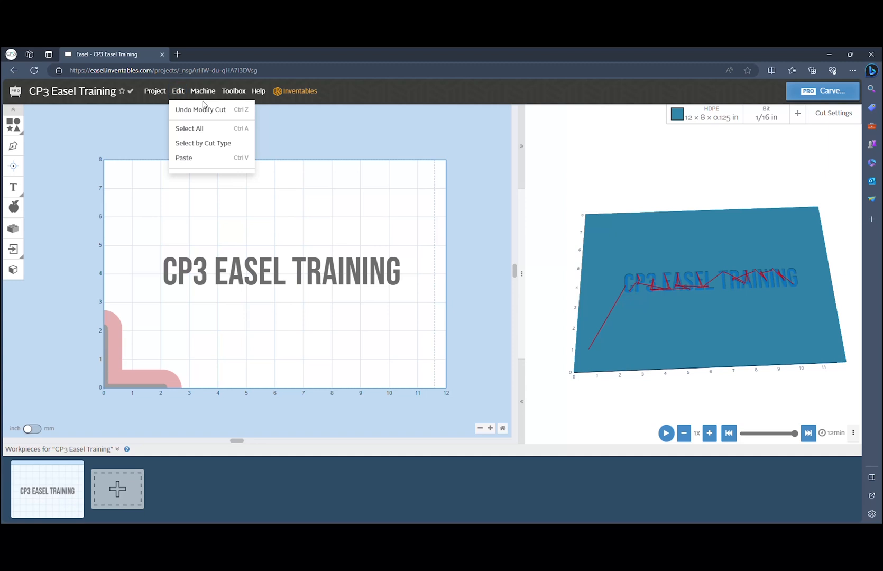
- Set the project's link sharing to Unlisted, select its share link, and close the sharing settings
{"action": "left_click", "coordinate": [155, 94]}
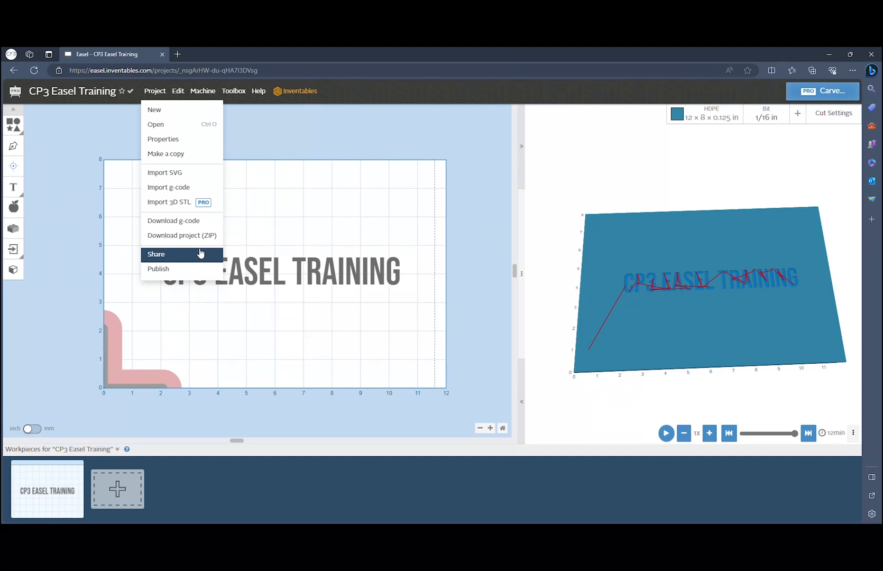
{"action": "left_click", "coordinate": [174, 256]}
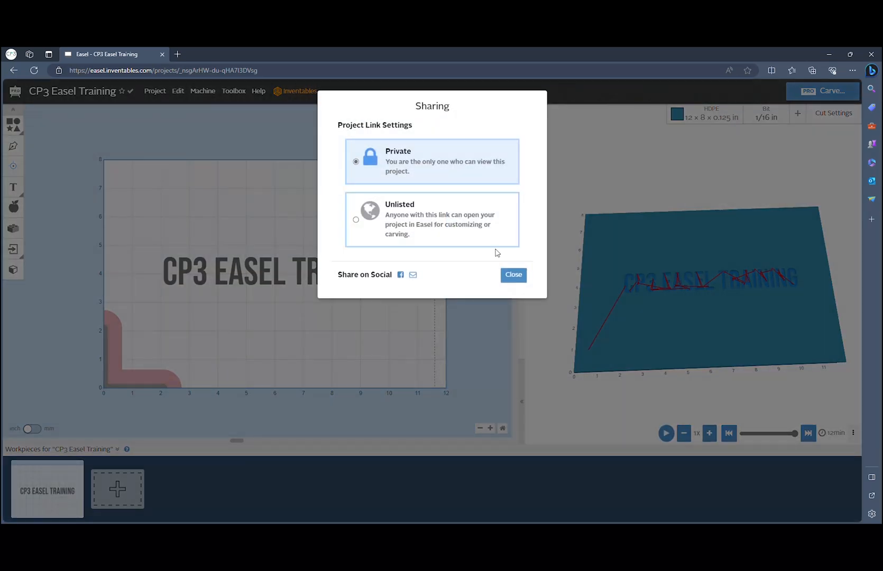
{"action": "left_click", "coordinate": [403, 226]}
{"action": "left_click", "coordinate": [420, 256]}
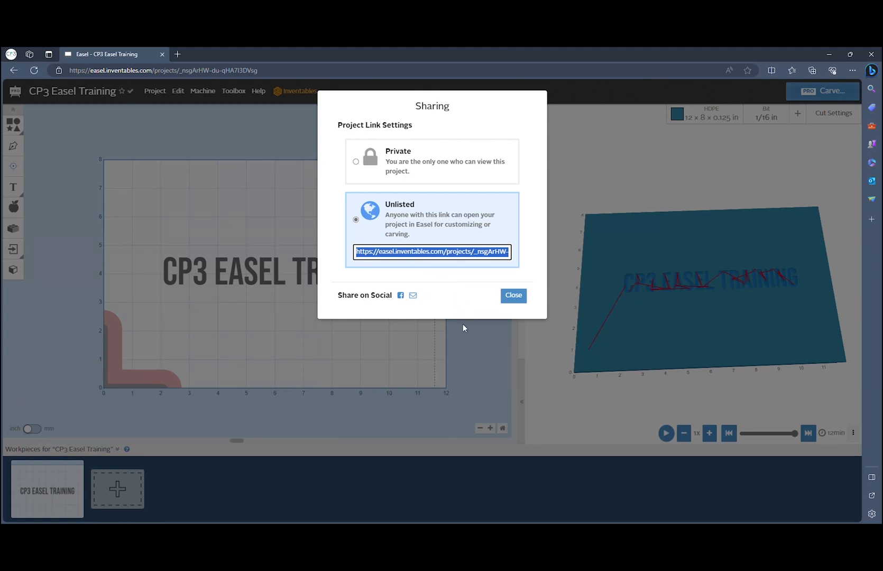
{"action": "left_click", "coordinate": [513, 295]}
{"action": "left_click", "coordinate": [154, 91]}
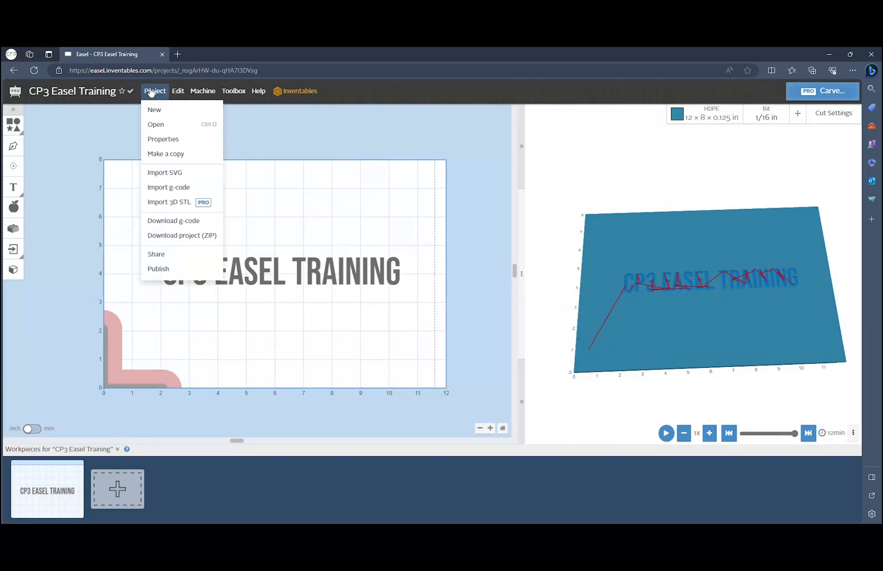
{"action": "left_click", "coordinate": [207, 222]}
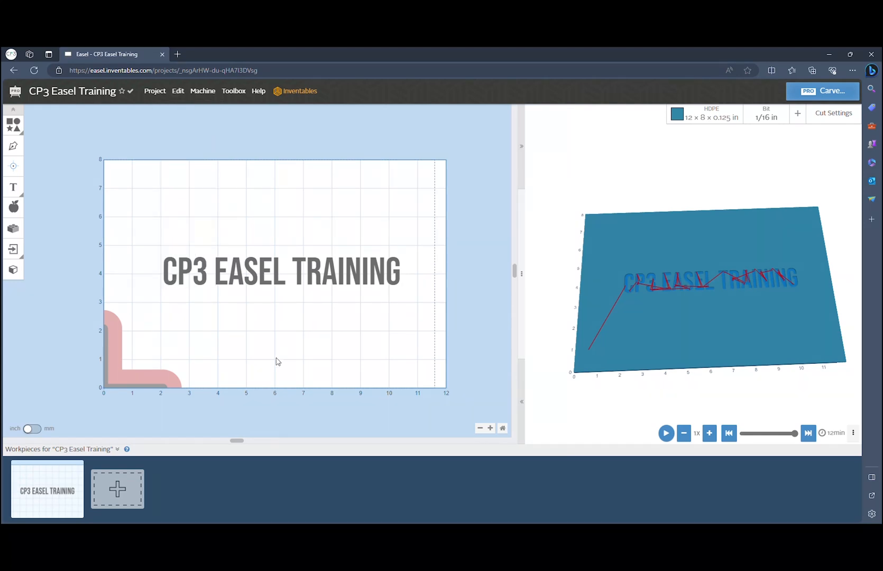
{"action": "left_click", "coordinate": [154, 239]}
{"action": "left_click", "coordinate": [184, 201]}
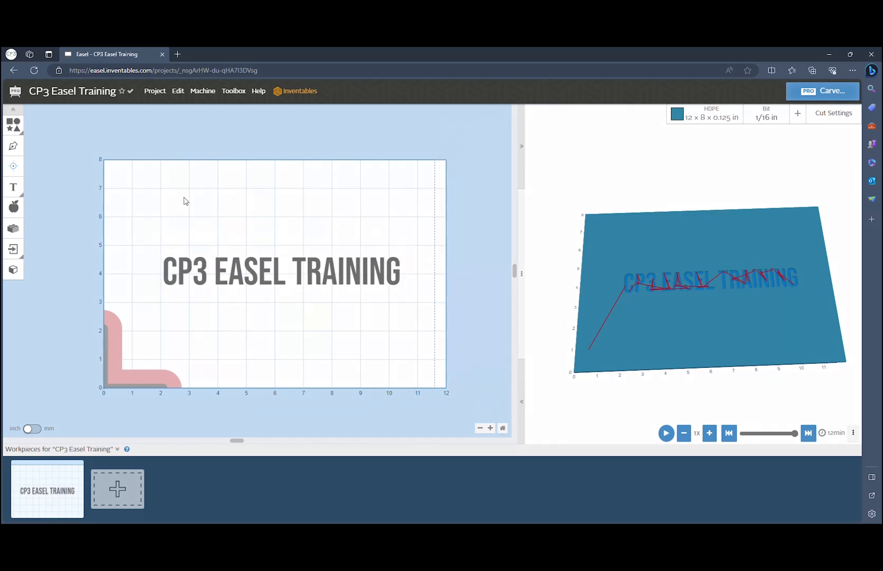
{"action": "left_click", "coordinate": [427, 314]}
{"action": "left_click", "coordinate": [424, 315]}
{"action": "left_click_drag", "start_coordinate": [438, 314], "coordinate": [444, 334]}
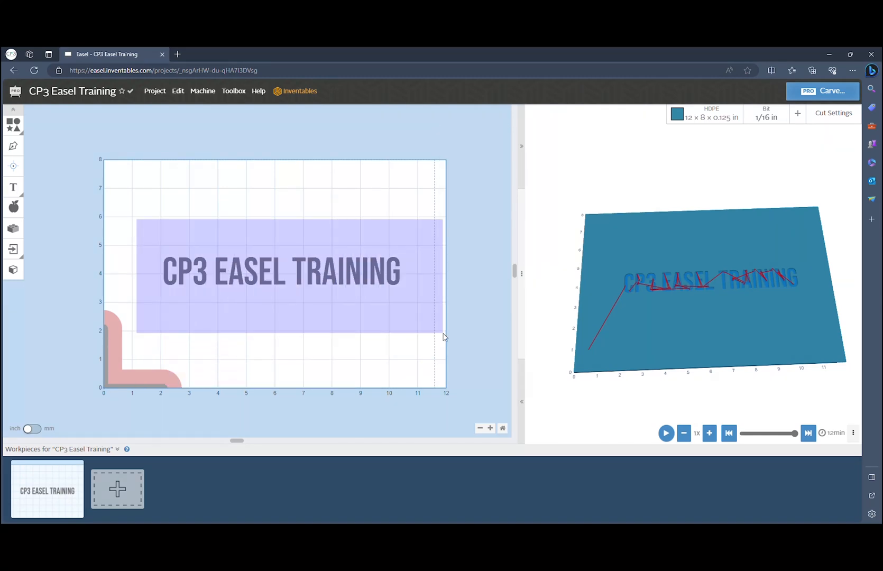